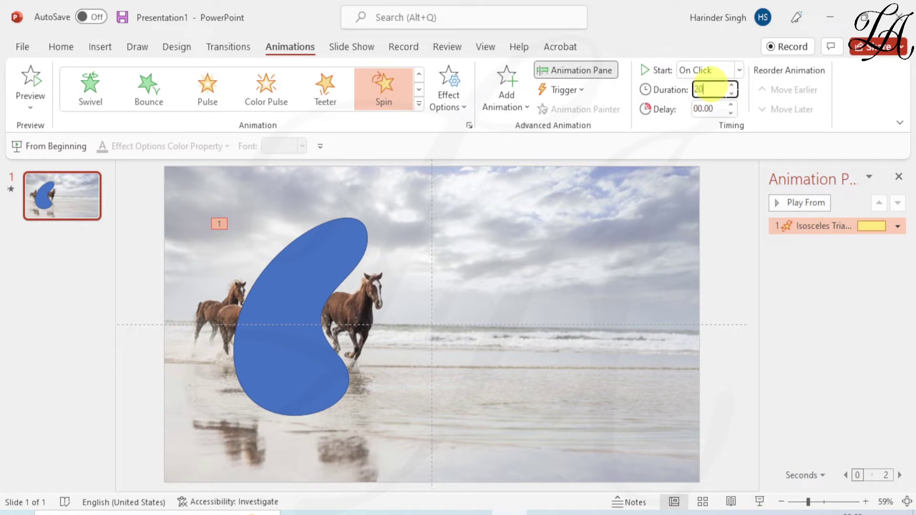
Add a Grow/Shrink emphasis animation to the blue curved shape and set its direction to Vertical
left_click(507, 89)
scroll(572, 322, "down", 5)
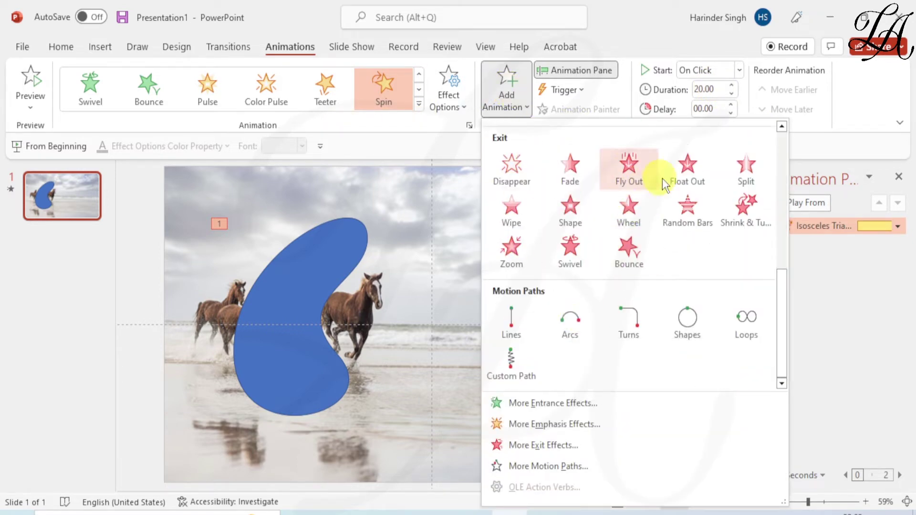
scroll(695, 178, "up", 4)
left_click(752, 220)
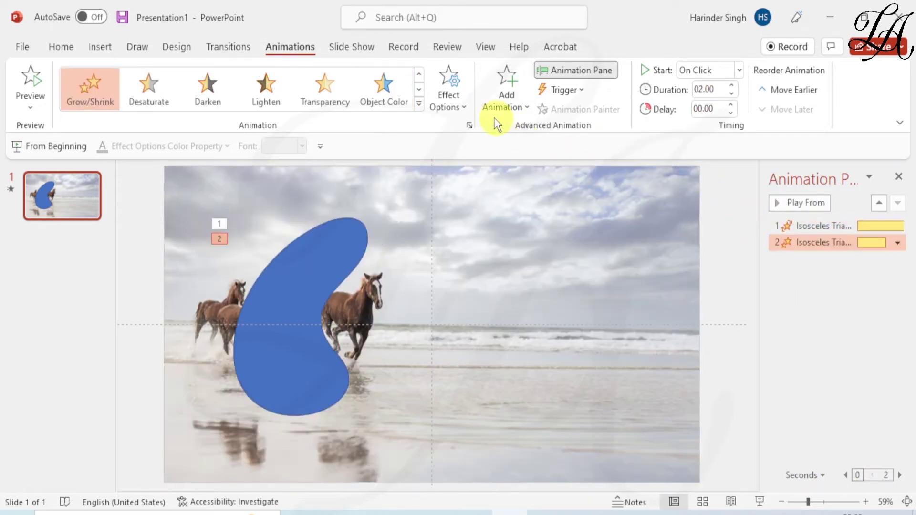
left_click(463, 101)
left_click(477, 191)
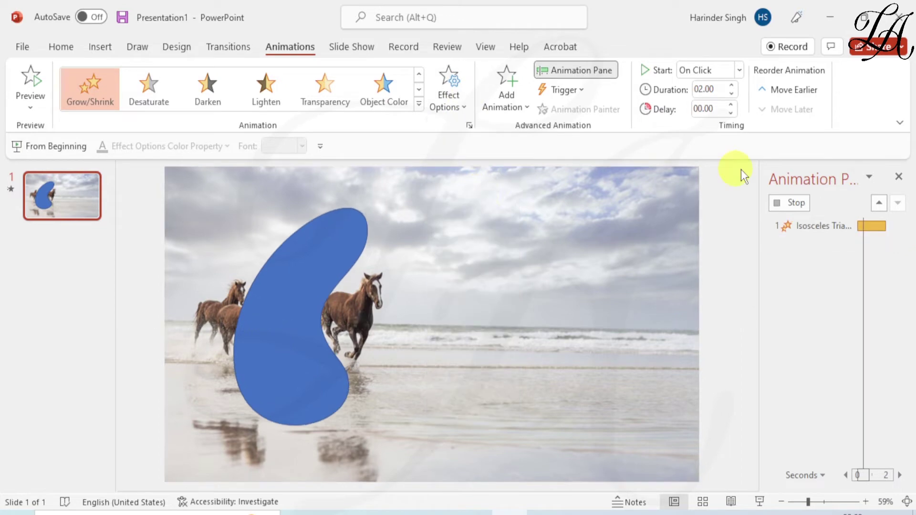
Set the Spin animation of the blue shape to repeat Until End of Slide
left_click(819, 225)
left_click(897, 226)
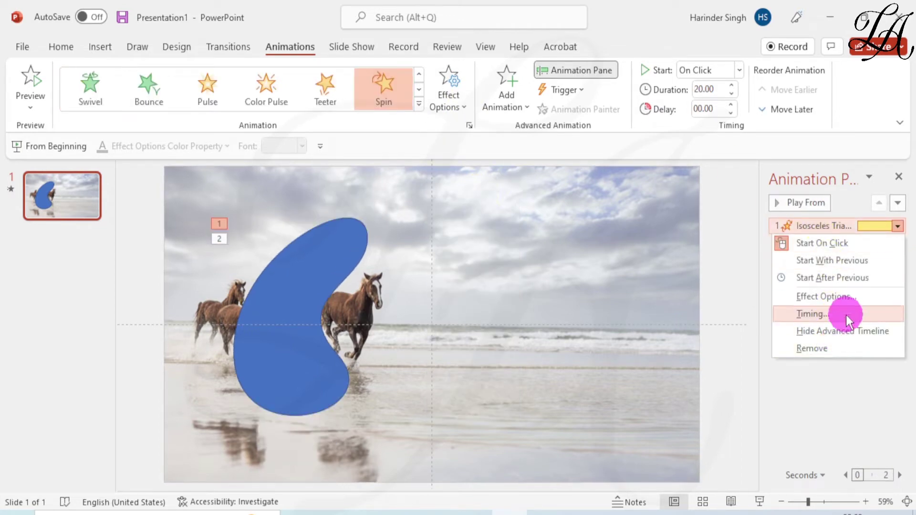
left_click(851, 296)
left_click(383, 143)
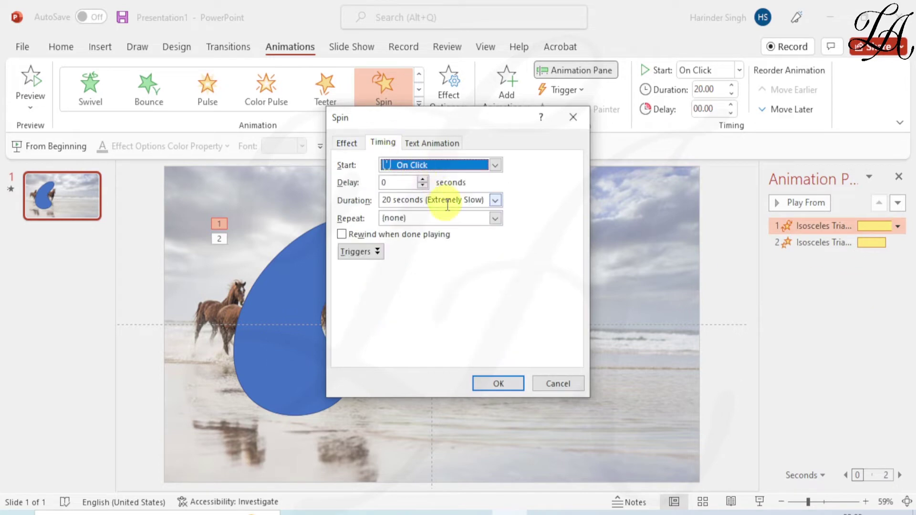
left_click(495, 218)
left_click(474, 301)
left_click(501, 384)
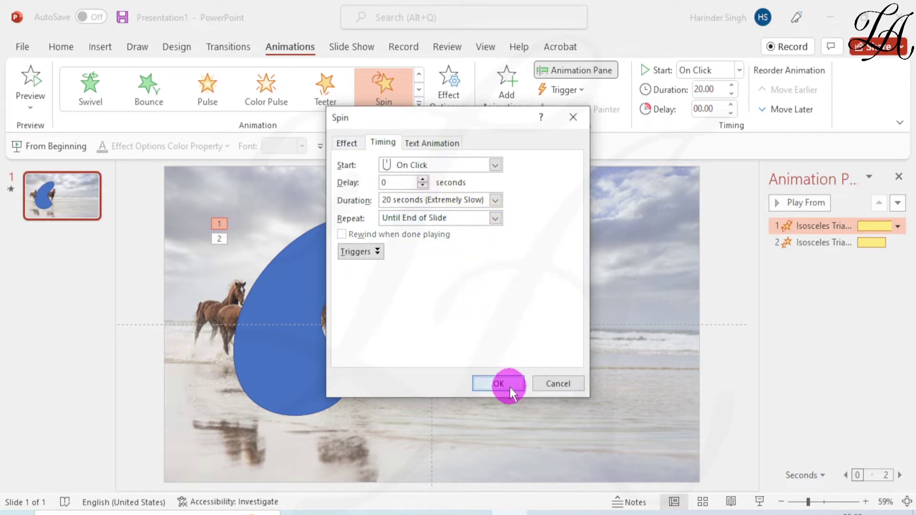
In the Grow/Shrink effect options, set smooth start and smooth end to .5 seconds and enable Auto-reverse
right_click(806, 243)
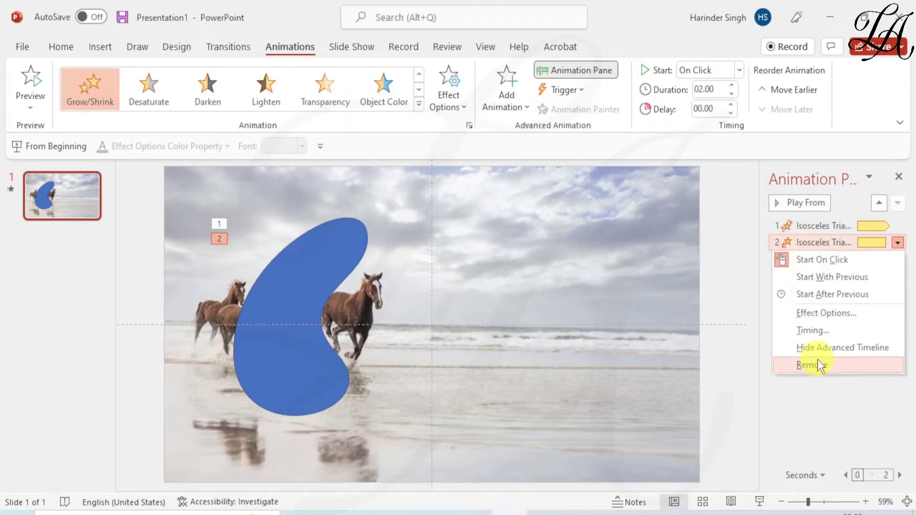
left_click(813, 312)
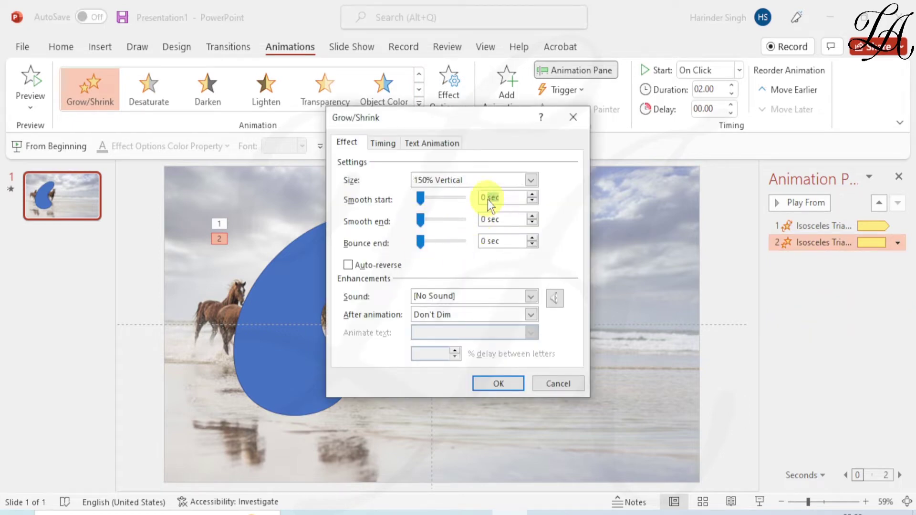
type(".5")
key("Tab")
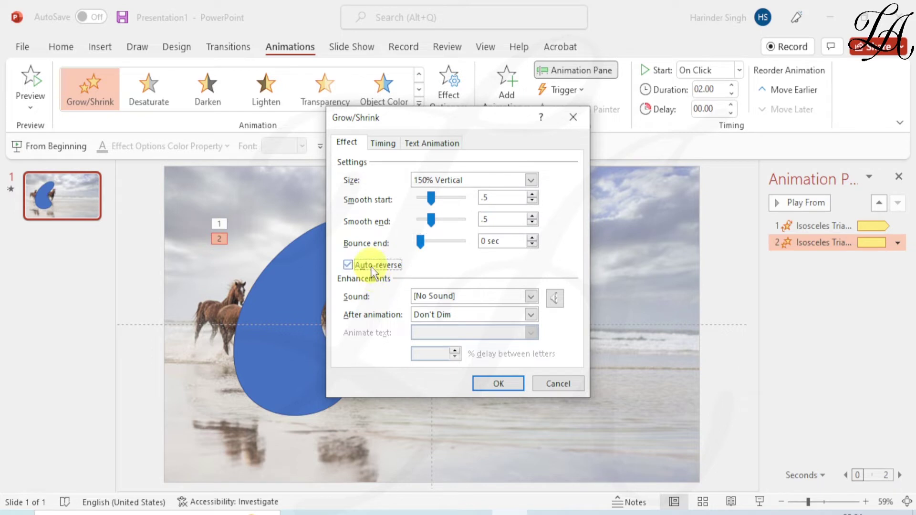
Set the Grow/Shrink animation to repeat Until End of Slide and apply its settings
left_click(386, 147)
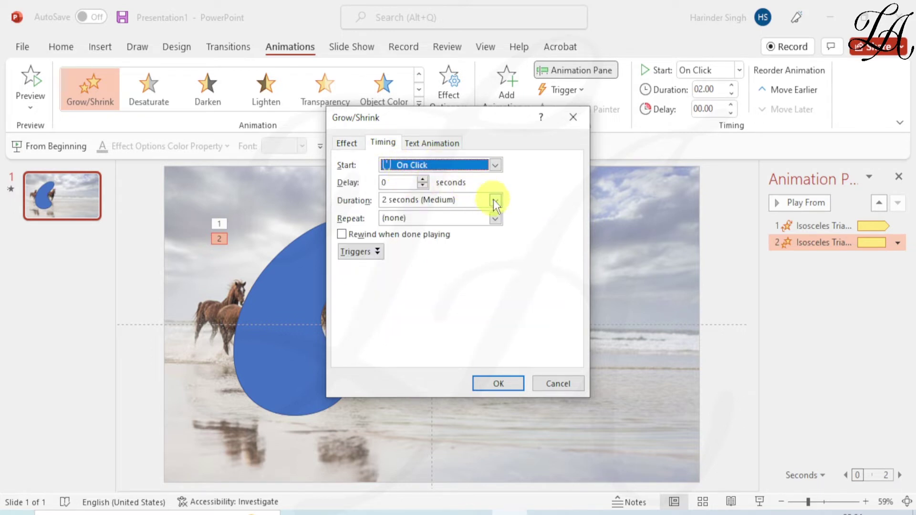
left_click(425, 219)
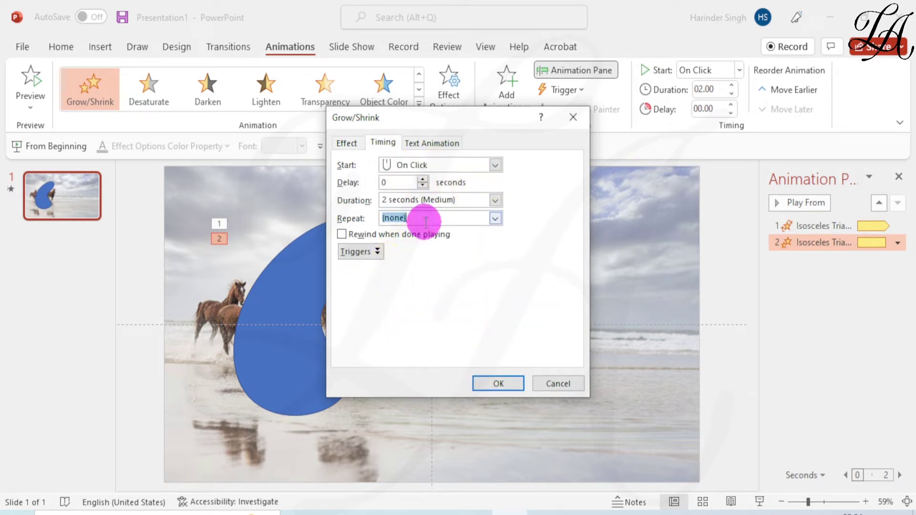
left_click(495, 218)
left_click(474, 302)
left_click(508, 383)
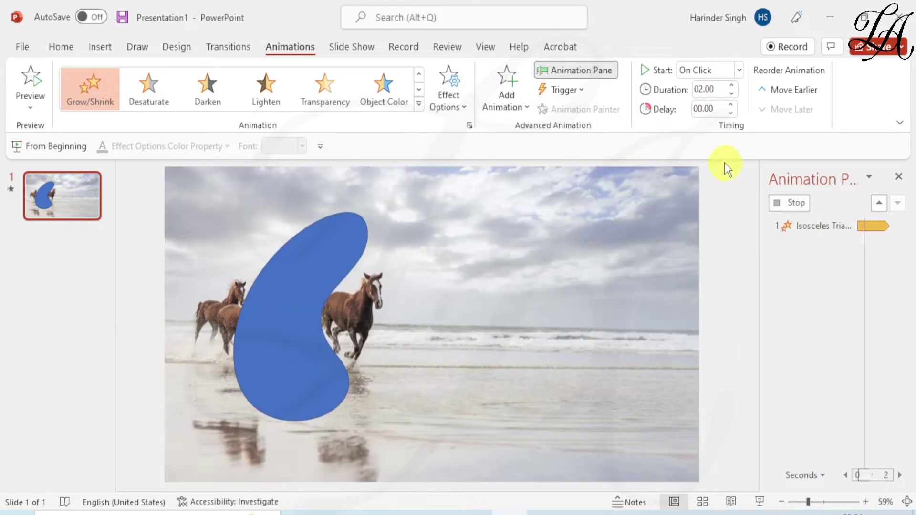
Set the Grow/Shrink animation's duration to 4 seconds
left_click(731, 85)
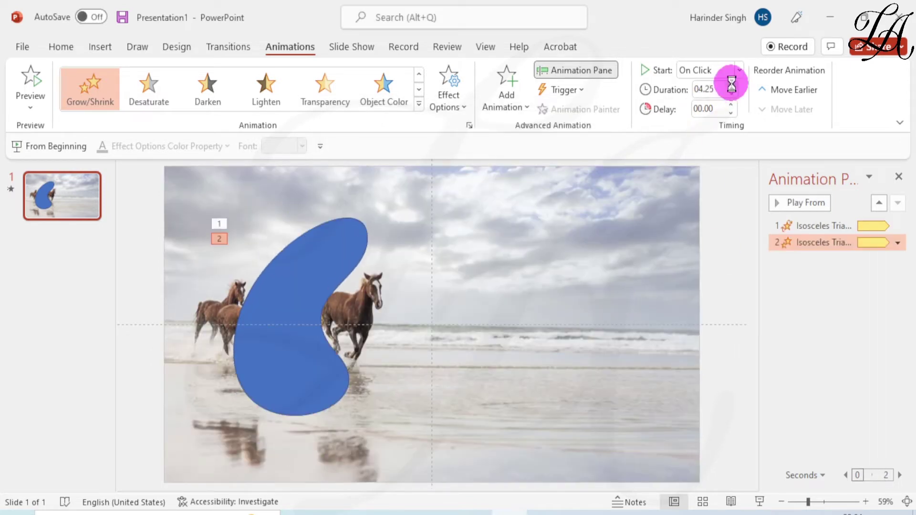
left_click(733, 93)
left_click(733, 92)
left_click(732, 87)
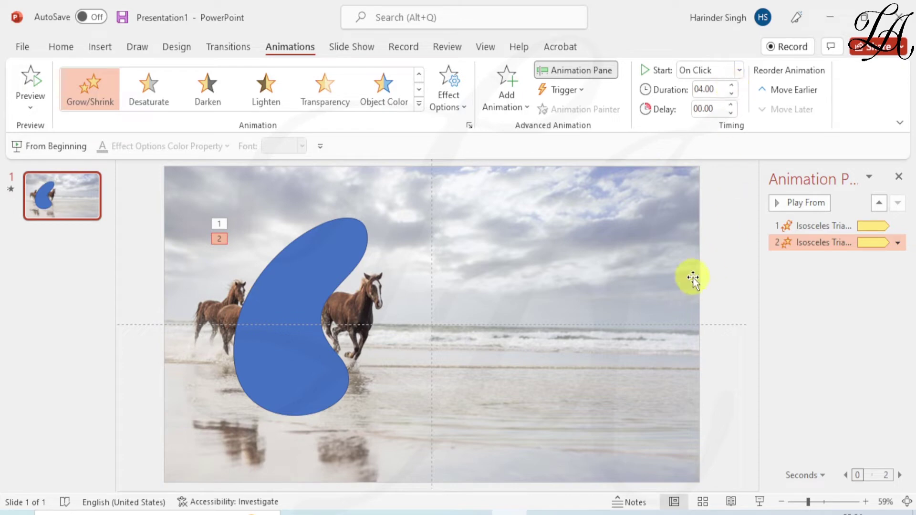
Set both the Spin and Grow/Shrink animations to start With Previous, and preview them together
left_click(806, 229, "shift")
left_click(739, 71)
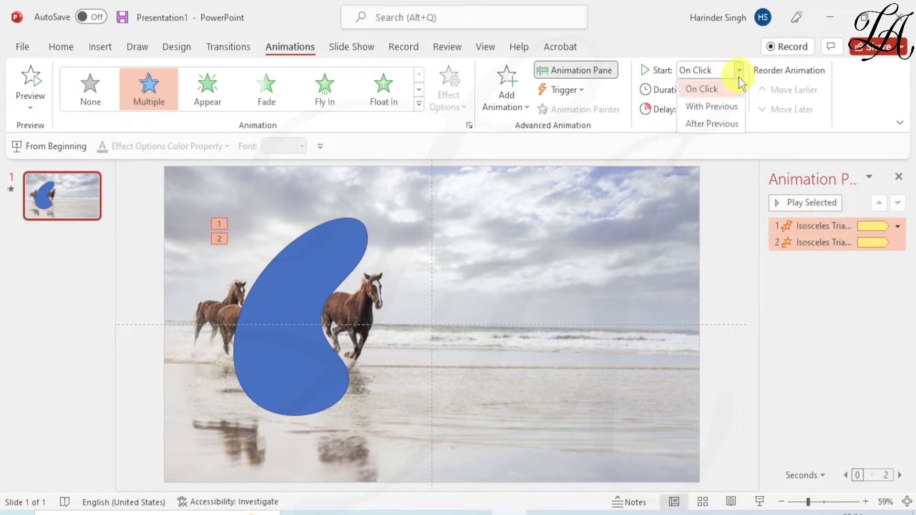
left_click(731, 103)
left_click(815, 271)
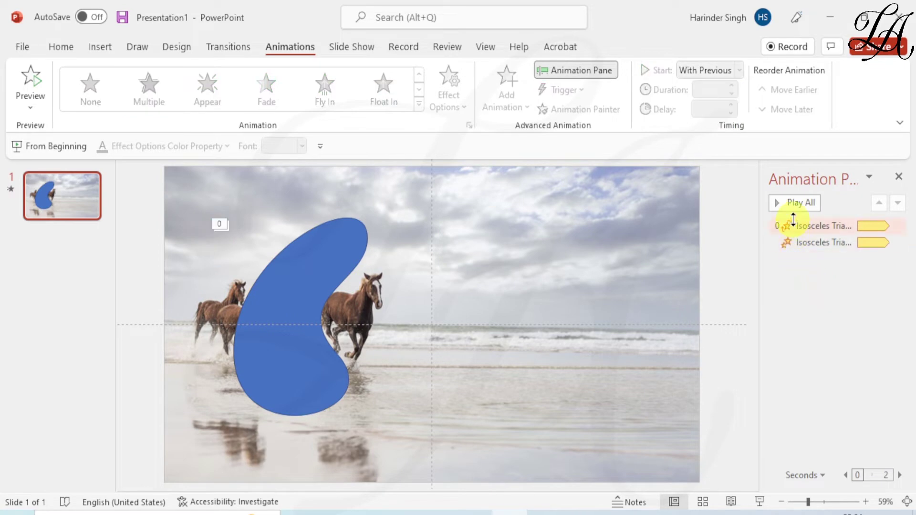
left_click(793, 205)
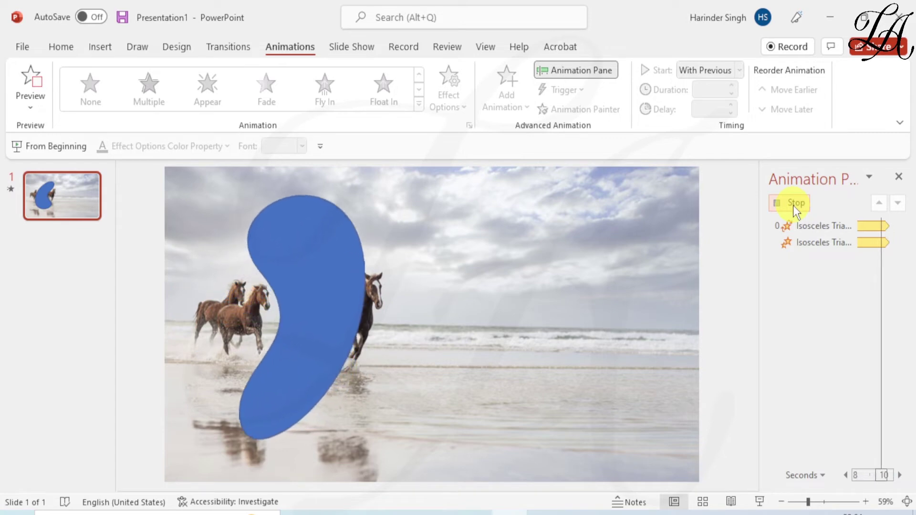
left_click(793, 205)
Resize the blue curved shape freehand so that it is slightly wider and slightly shorter
left_click(302, 309)
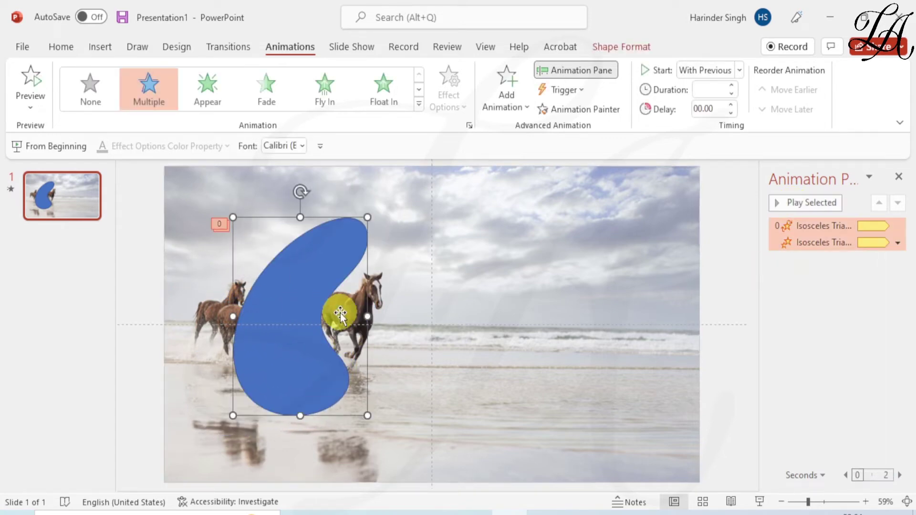
left_click_drag(368, 317, 384, 317)
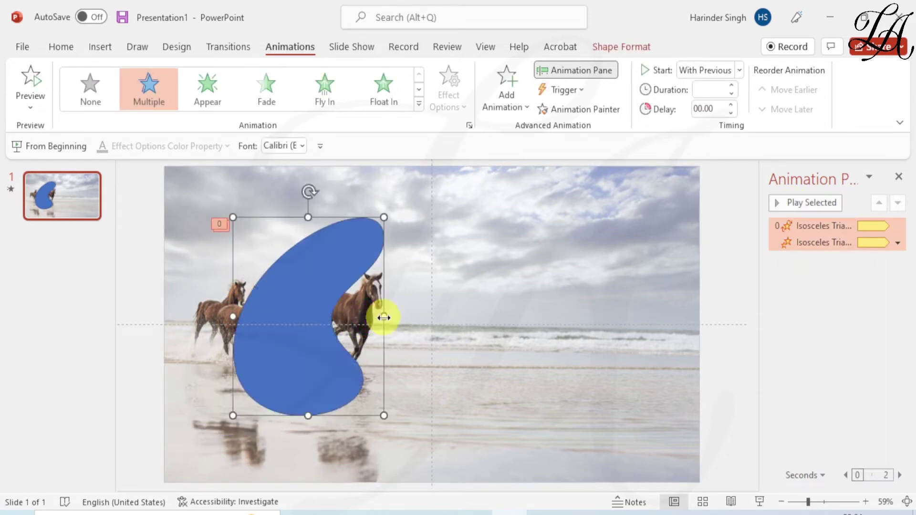
left_click_drag(308, 217, 308, 226)
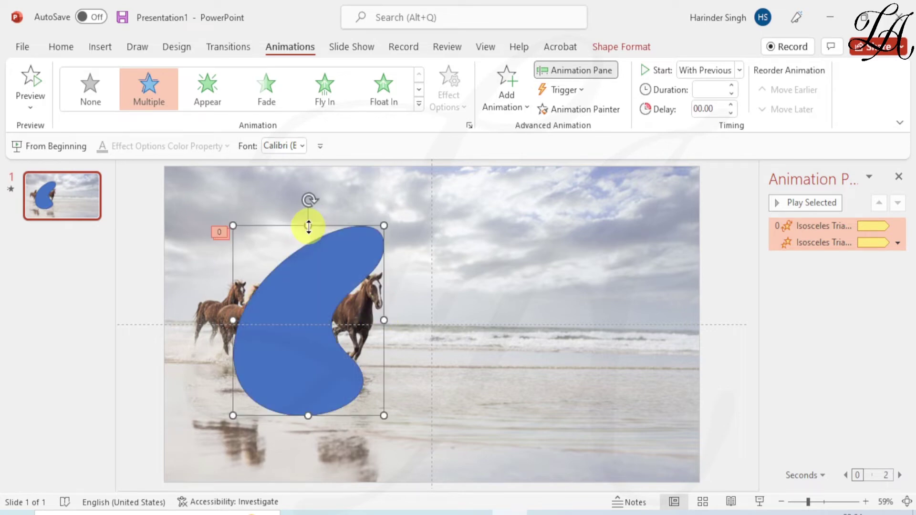
left_click_drag(383, 415, 376, 414)
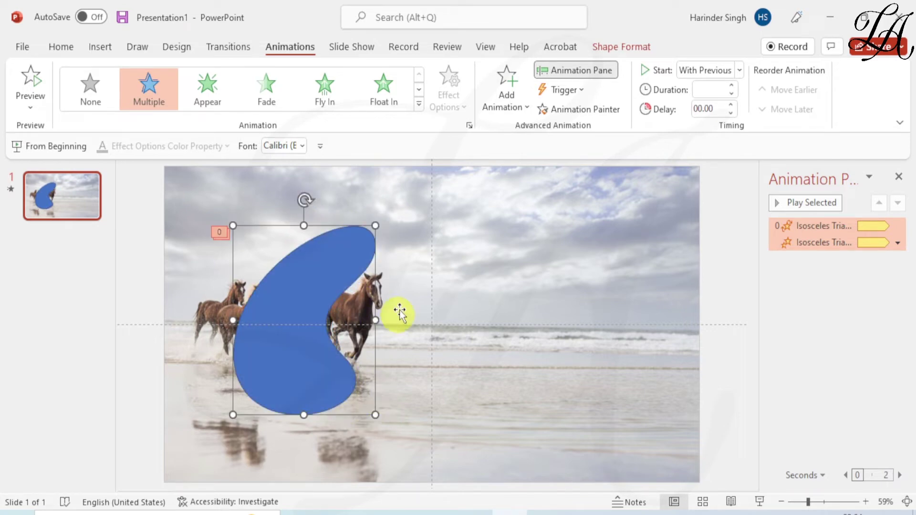
Set the Grow/Shrink animation's custom size to 125% and play all animations on the slide
left_click(799, 245)
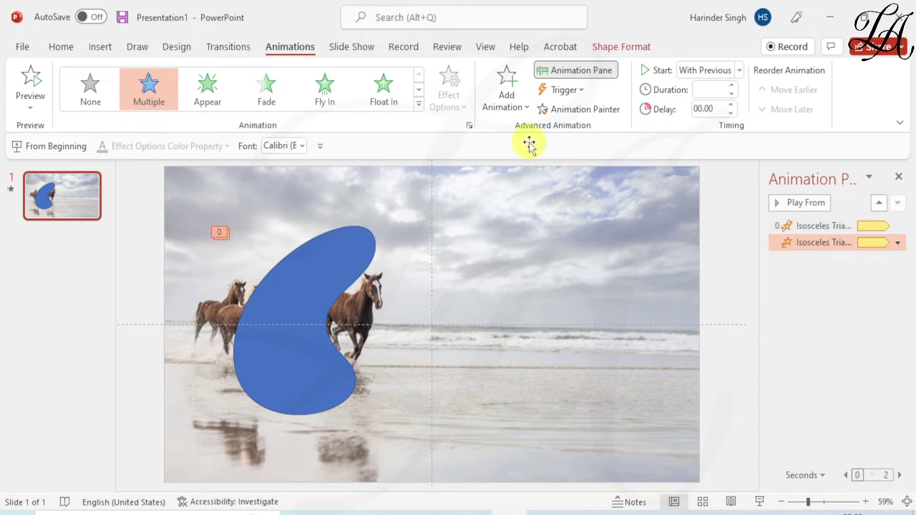
left_click(462, 111)
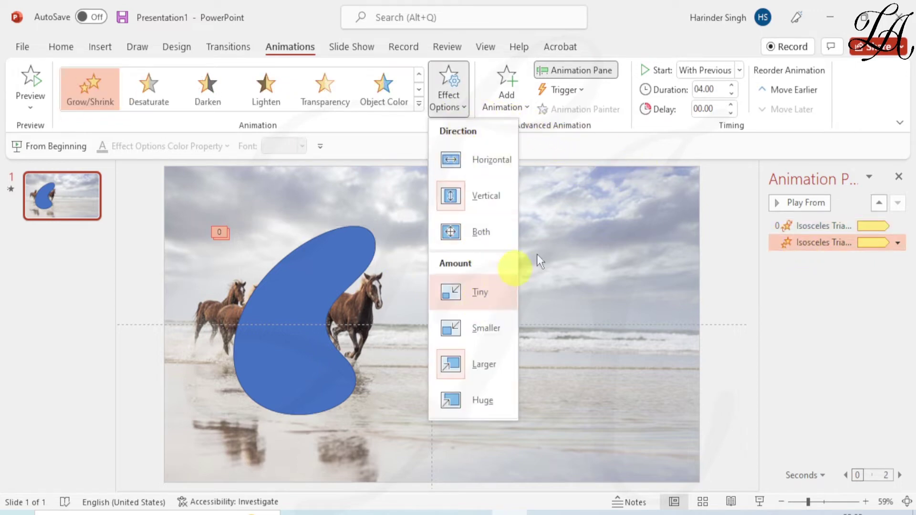
left_click(827, 244)
right_click(826, 244)
left_click(829, 309)
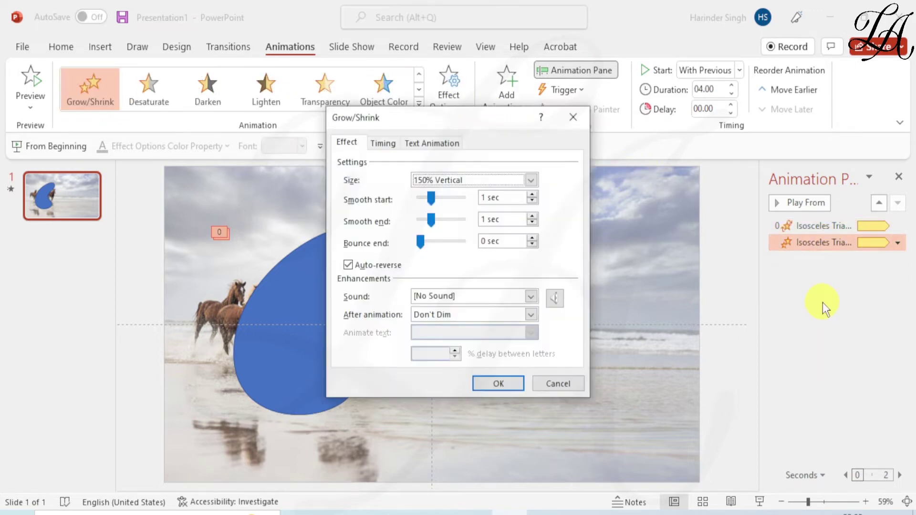
left_click(530, 180)
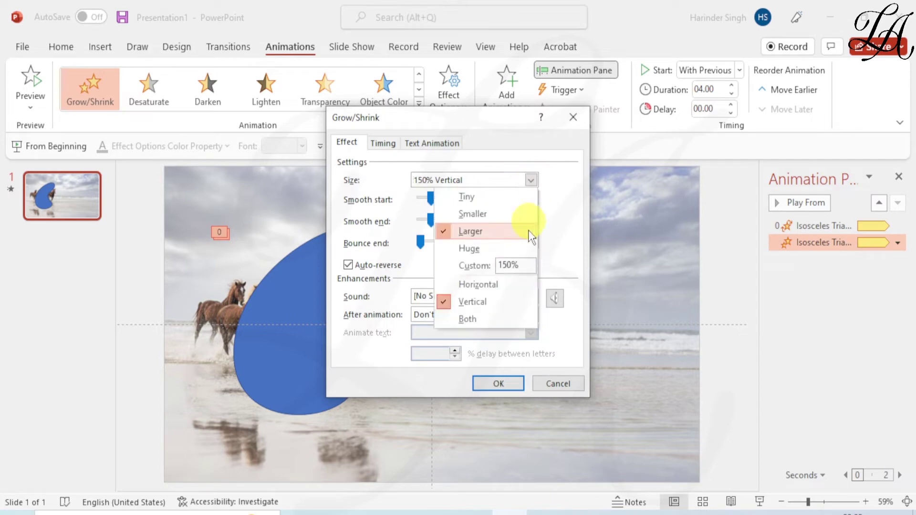
left_click(506, 264)
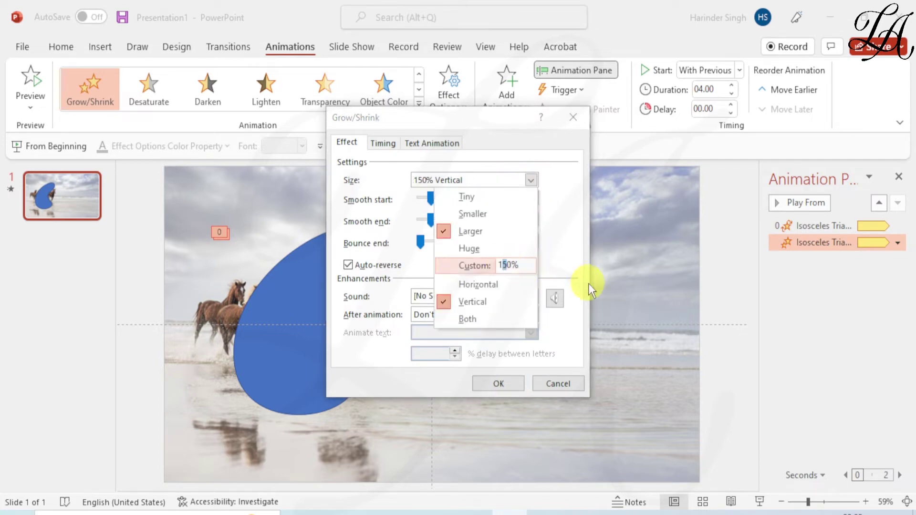
type("25")
left_click(498, 383)
left_click(499, 383)
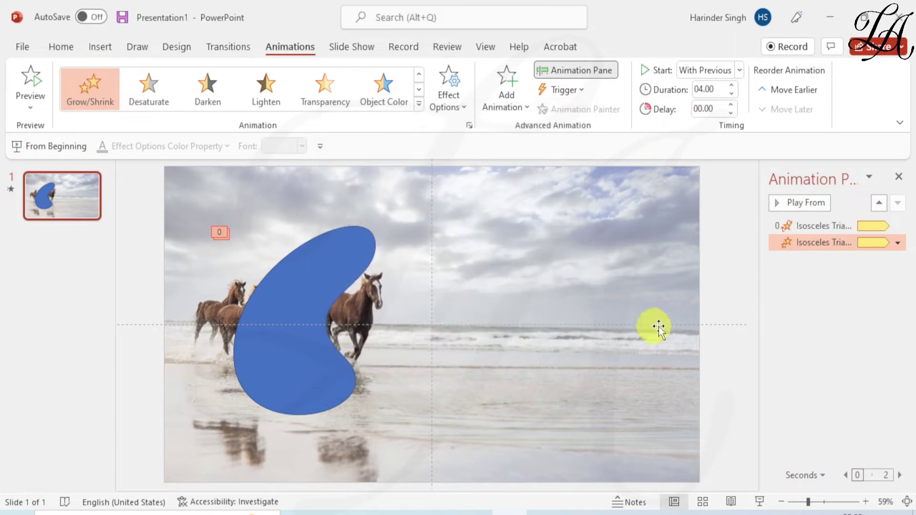
left_click(815, 272)
left_click(802, 205)
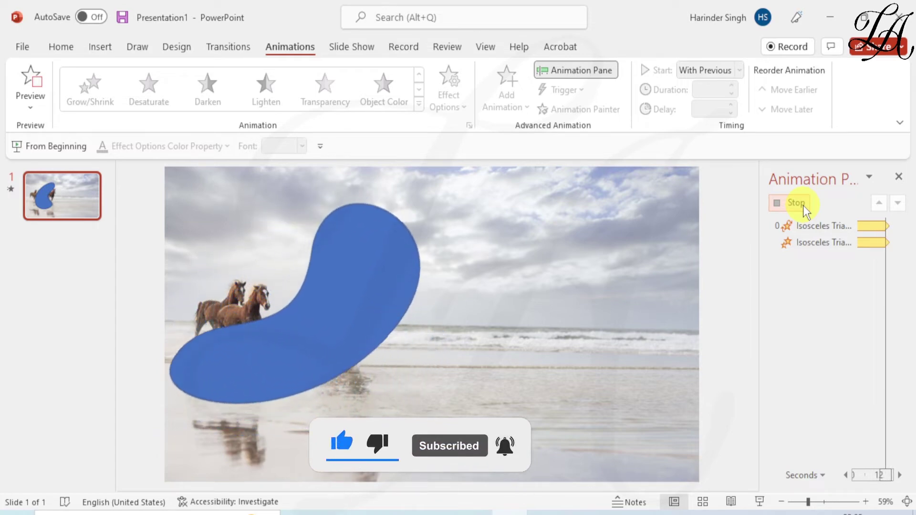
Duplicate slide 1 and select the duplicate as the slide to edit
right_click(78, 192)
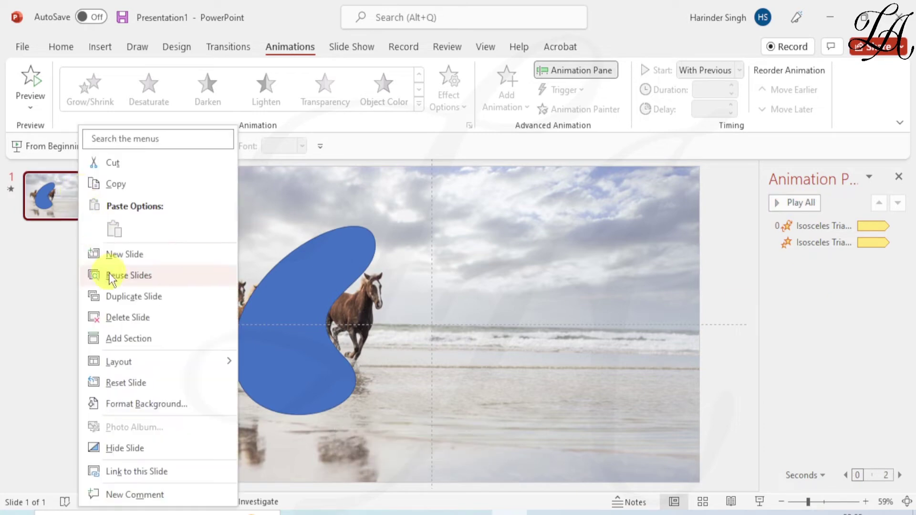
left_click(114, 297)
left_click(71, 290)
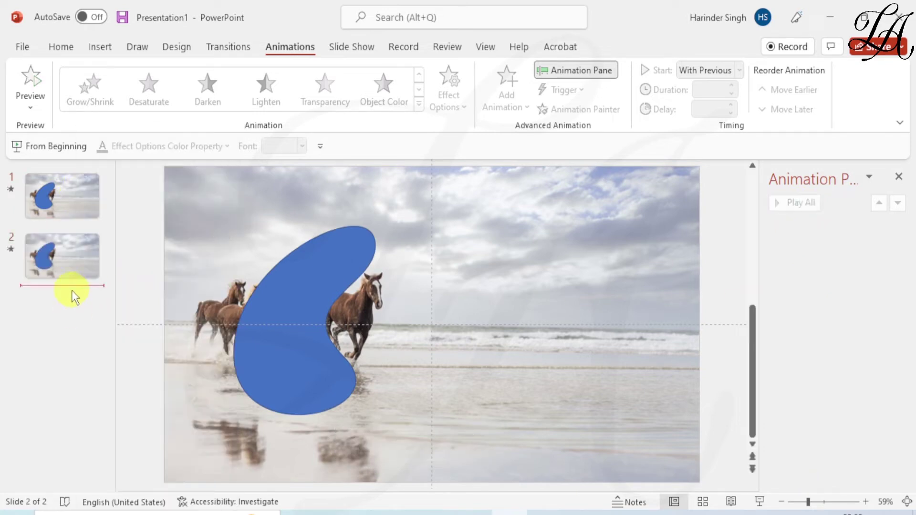
left_click(72, 266)
On slide 2, draw a tall oval about 60.96 cm high and 16.68 cm wide over the slide's left half and remove its fill
left_click(66, 46)
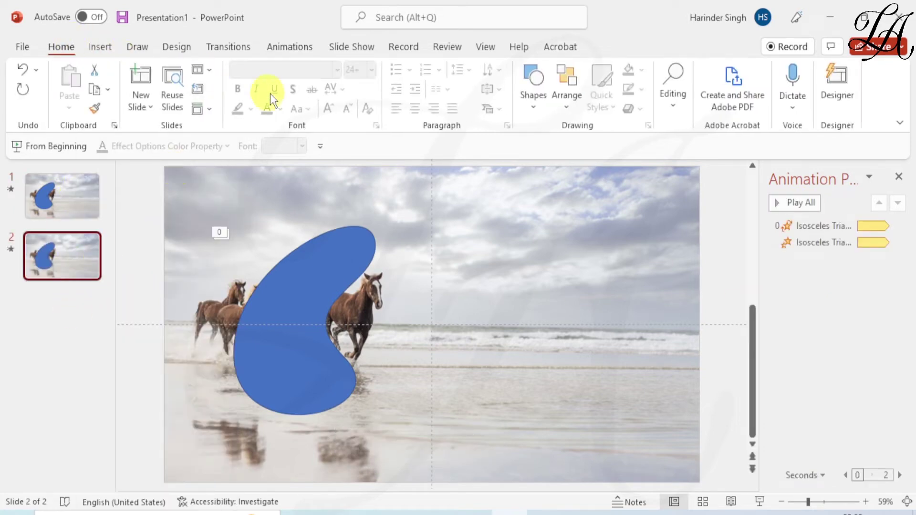
left_click(534, 77)
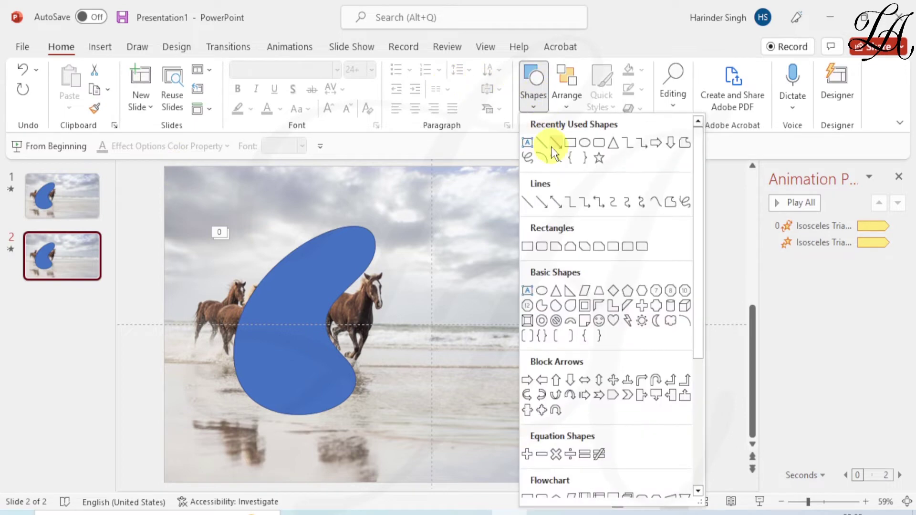
left_click(583, 143)
scroll(431, 262, "down", 5)
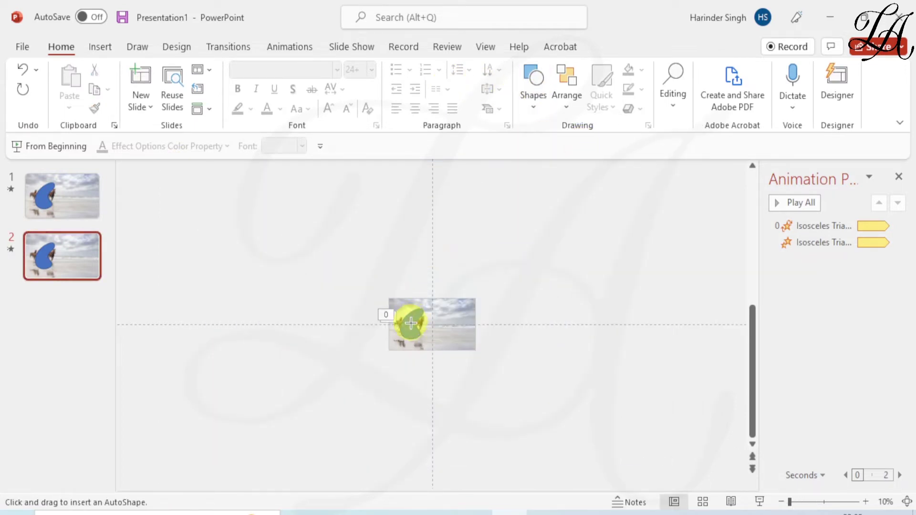
left_click_drag(410, 323, 410, 221)
left_click_drag(411, 282, 453, 284)
left_click_drag(433, 325, 409, 363)
left_click(345, 71)
left_click(336, 235)
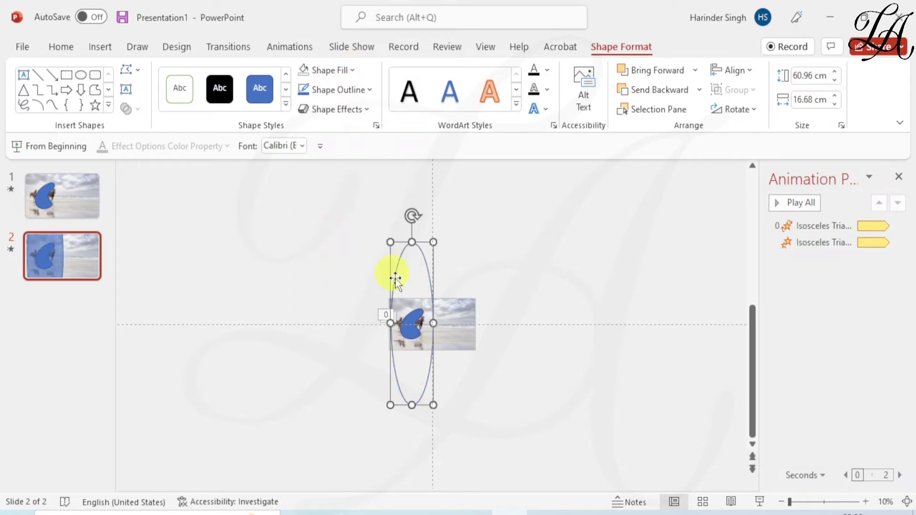
Nudge the tall oval outline sideways to line it up with the slide's left half
scroll(395, 278, "up", 3)
left_click(371, 380)
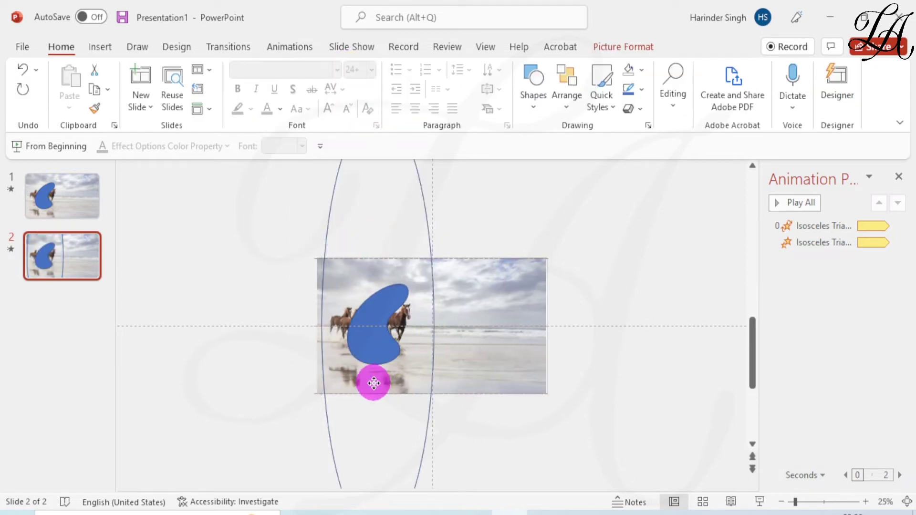
left_click_drag(508, 368, 506, 369)
left_click_drag(419, 457, 413, 457)
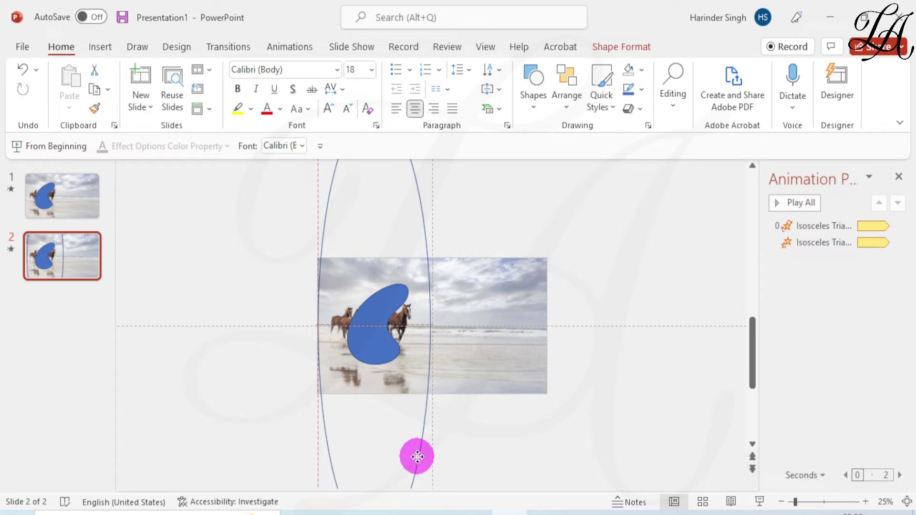
mouse_move(417, 457)
left_mouse_down()
mouse_move(429, 454)
mouse_move(420, 460)
left_mouse_up()
scroll(424, 461, "down", 2)
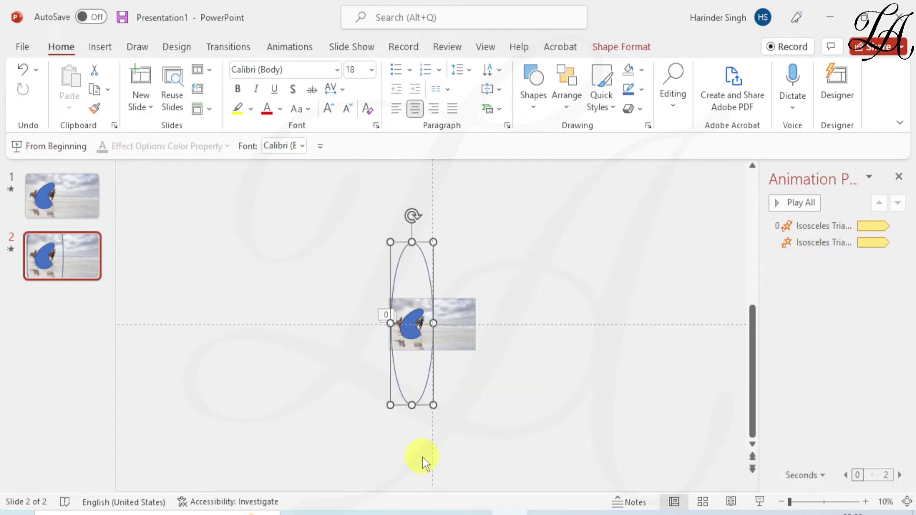
Set the oval's height and width both to 65 cm
left_click(643, 47)
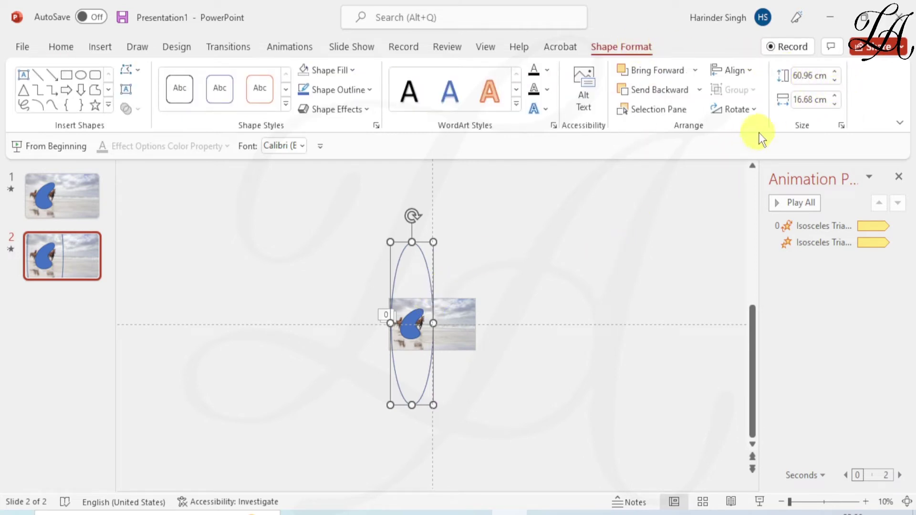
left_click(806, 75)
type("65")
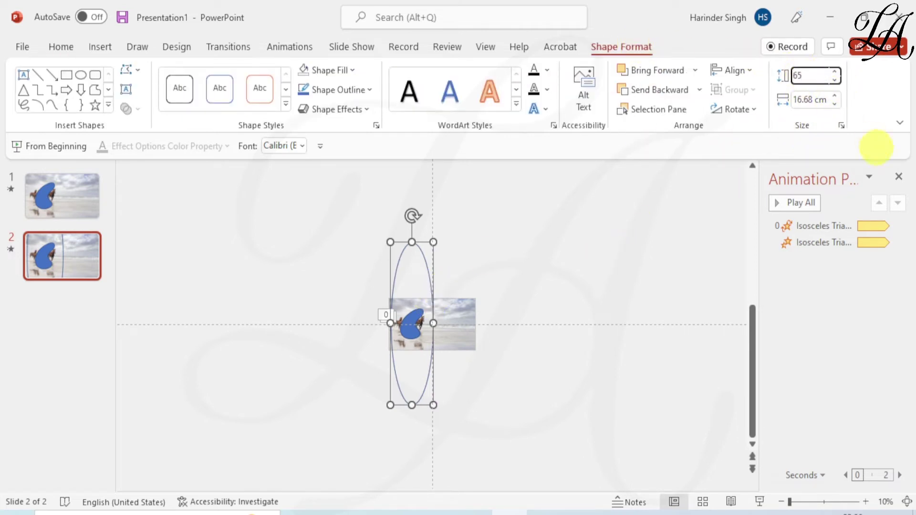
key("Tab")
type("65")
key("Return")
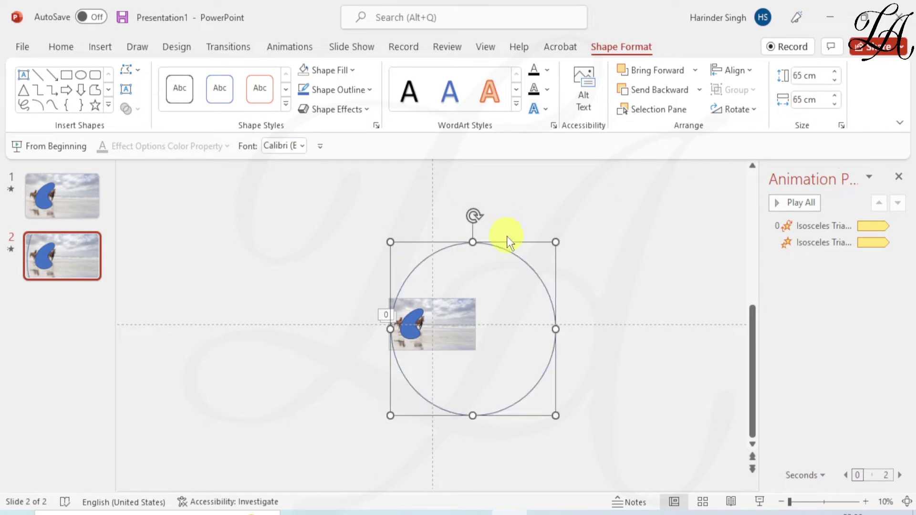
Move the large circle outline so that it is centred on the blue curved shape
left_click_drag(508, 241, 444, 243)
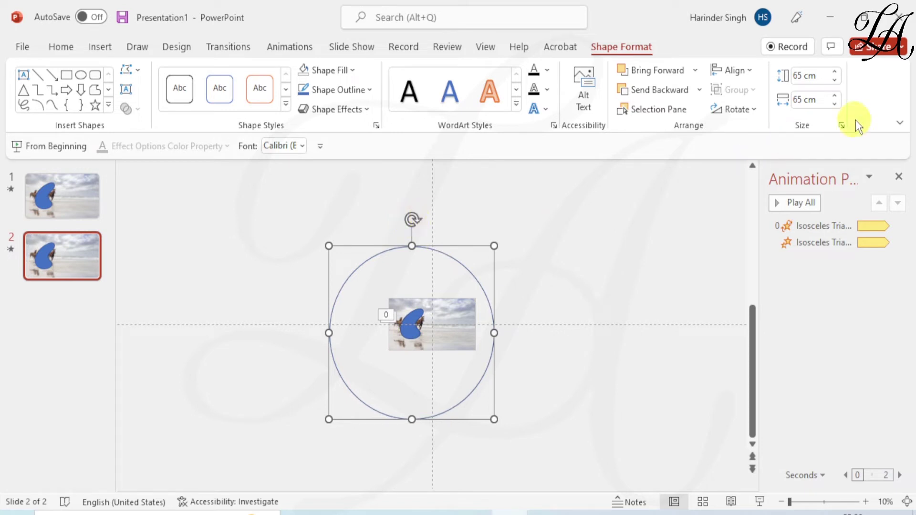
left_click(796, 99)
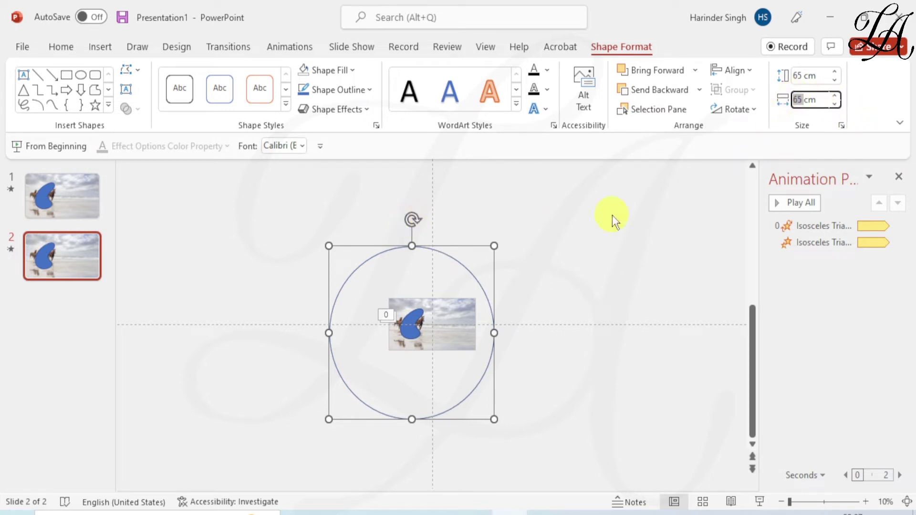
mouse_move(411, 219)
left_mouse_down()
mouse_move(420, 221)
mouse_move(411, 218)
left_mouse_up()
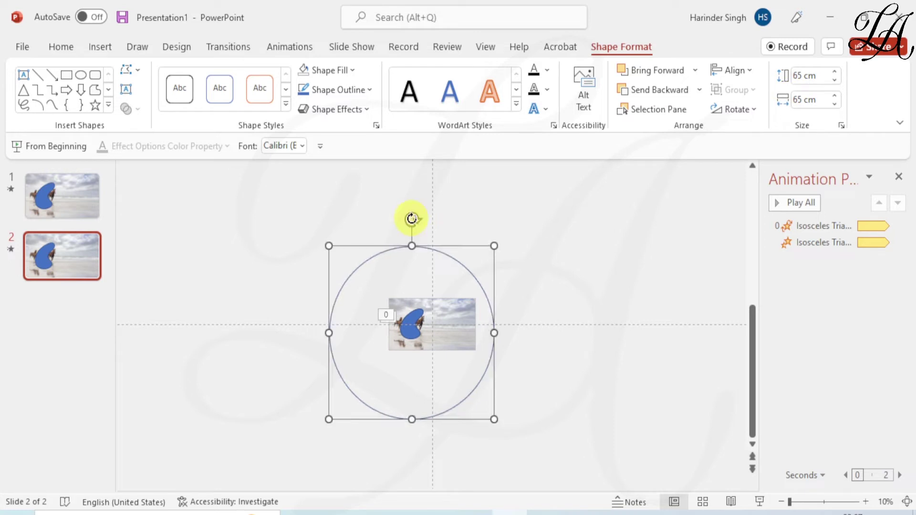
left_click_drag(446, 244, 448, 238)
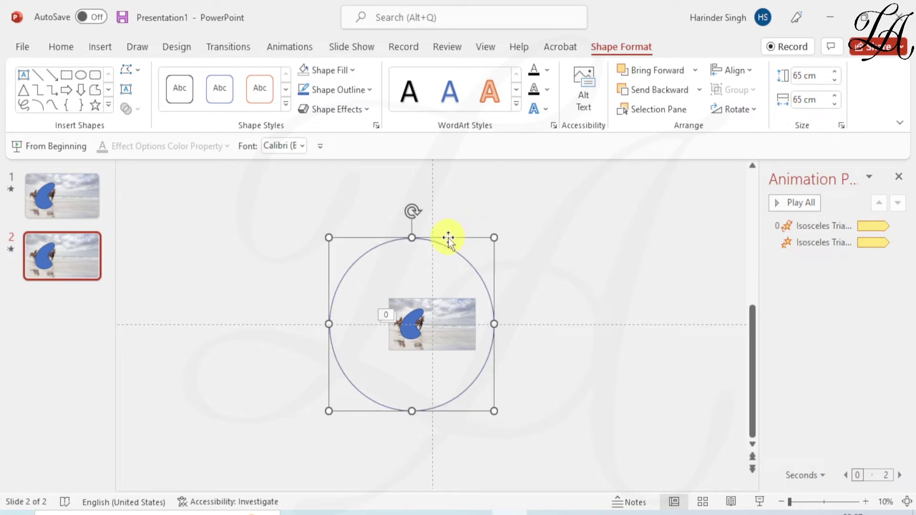
Set the circle's height and width both to 75 cm and recentre it on the blue curved shape
left_click(801, 76)
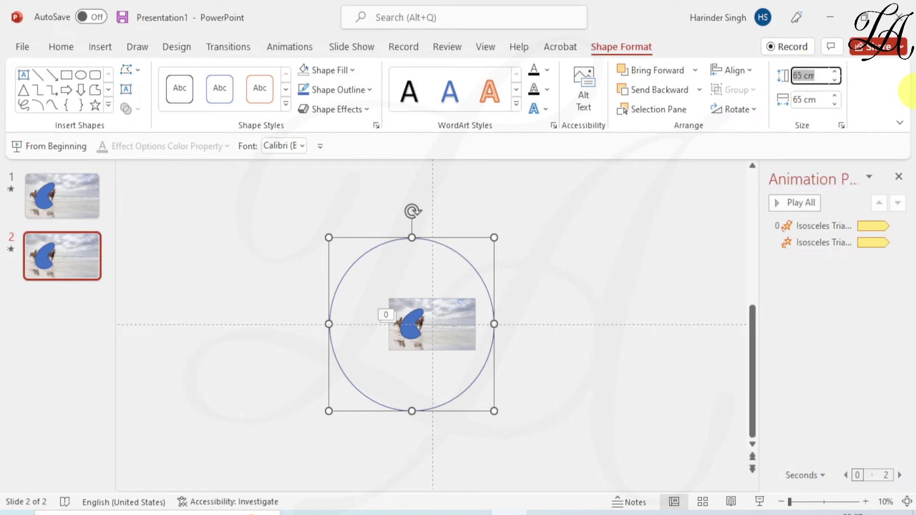
key("Tab")
type("7")
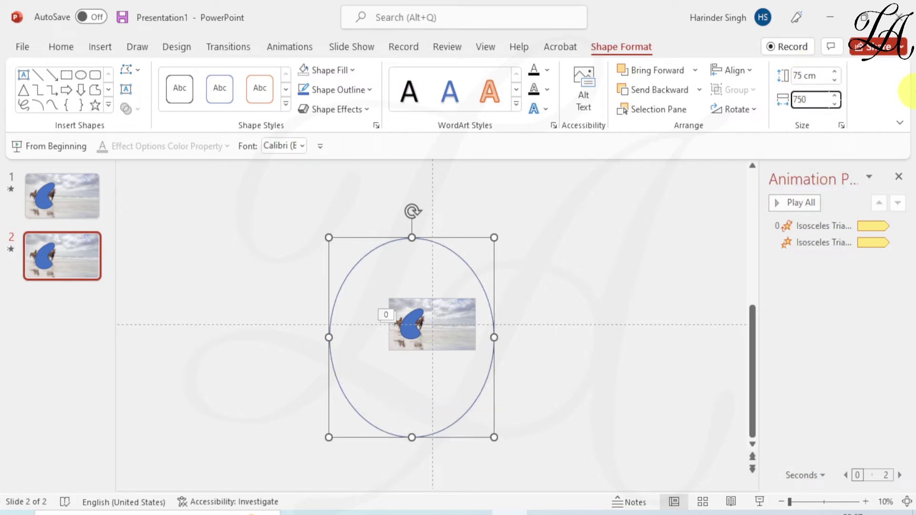
type("5")
key("Return")
left_click_drag(441, 239, 431, 223)
left_click(563, 274)
scroll(422, 350, "up", 3)
scroll(422, 351, "down", 3)
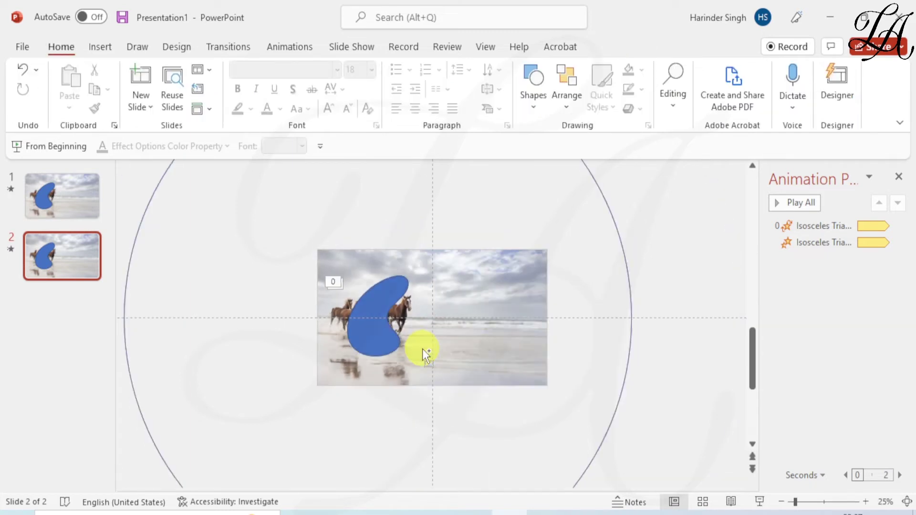
Fill the large circle on slide 2 with white
left_click(476, 249)
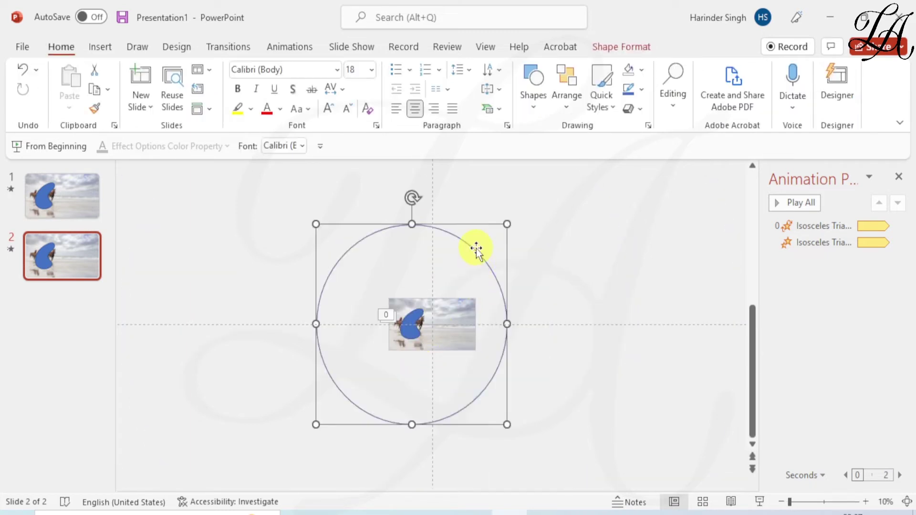
left_click(622, 48)
left_click(354, 70)
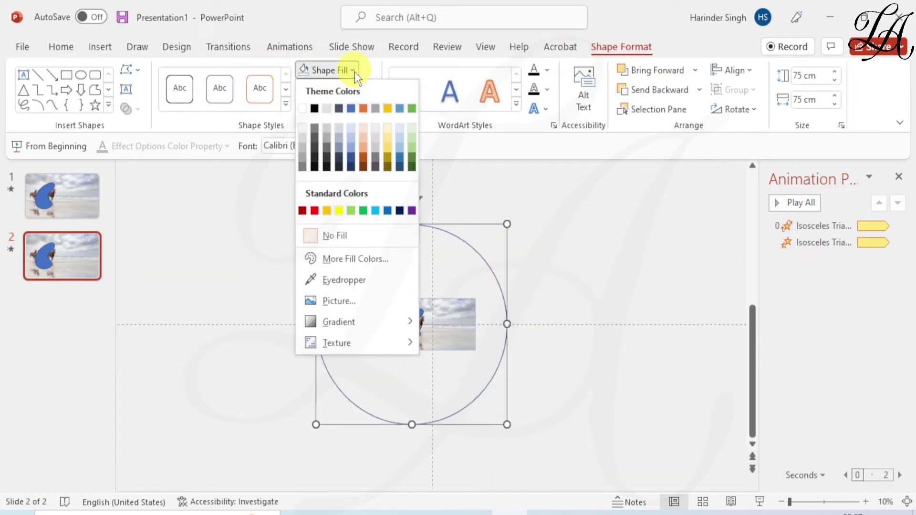
left_click(305, 107)
Reorder the objects on slide 2 so that Oval 1 lies directly below Isosceles Triangle 5
left_click(638, 113)
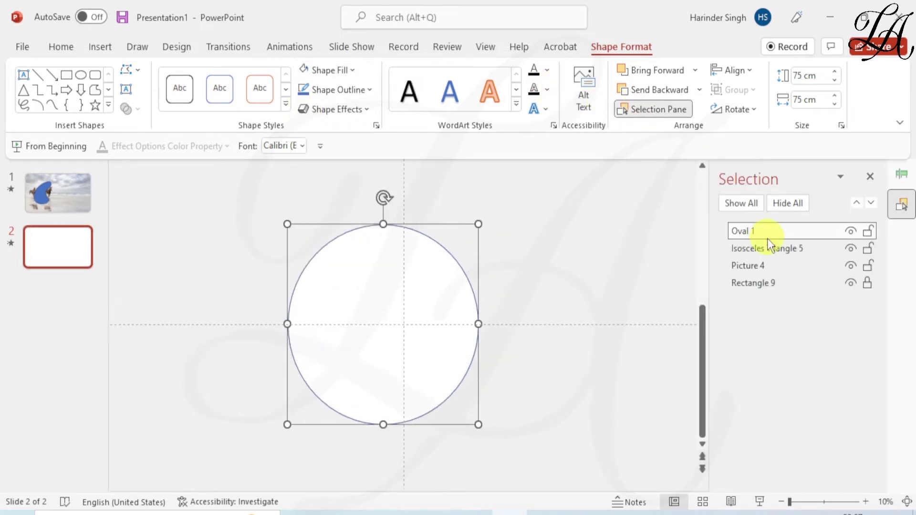
left_click(773, 249)
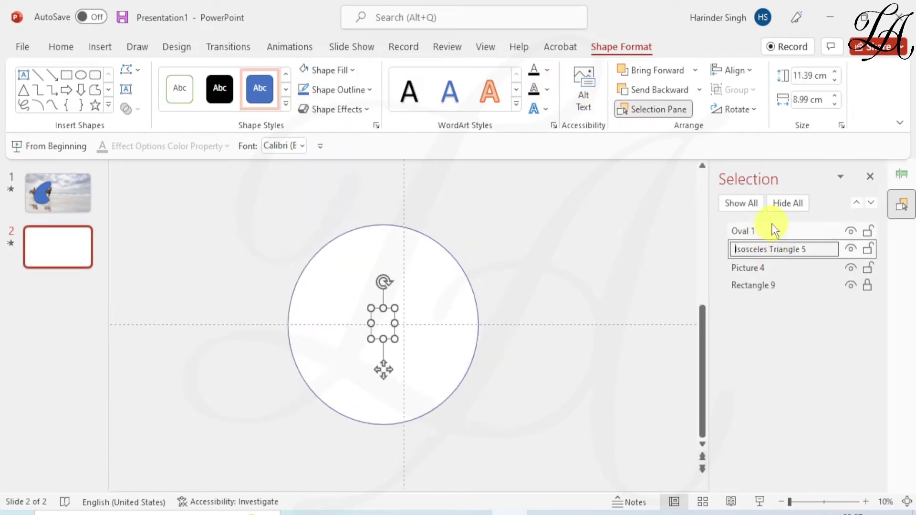
left_click_drag(771, 231, 778, 251)
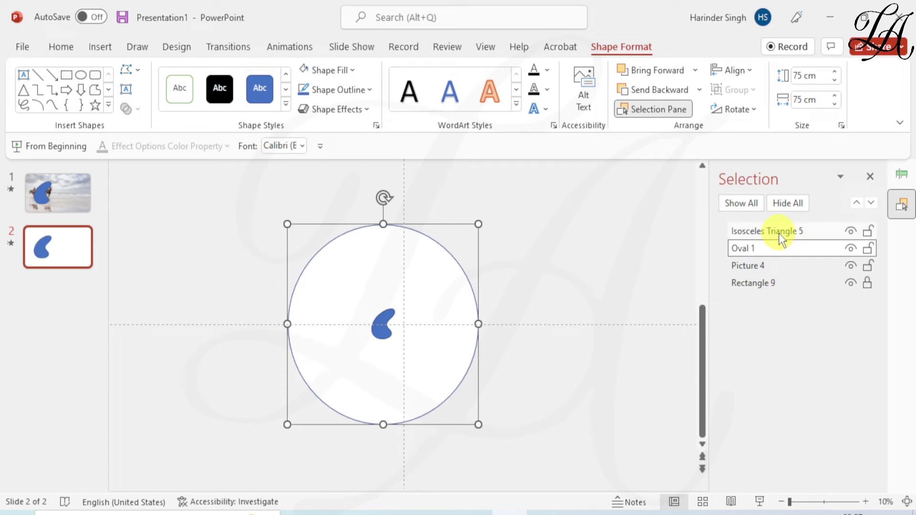
Try to subtract the white circle from the blue curved shape, with the curved shape selected first
left_click(791, 236)
left_click(794, 246, "ctrl")
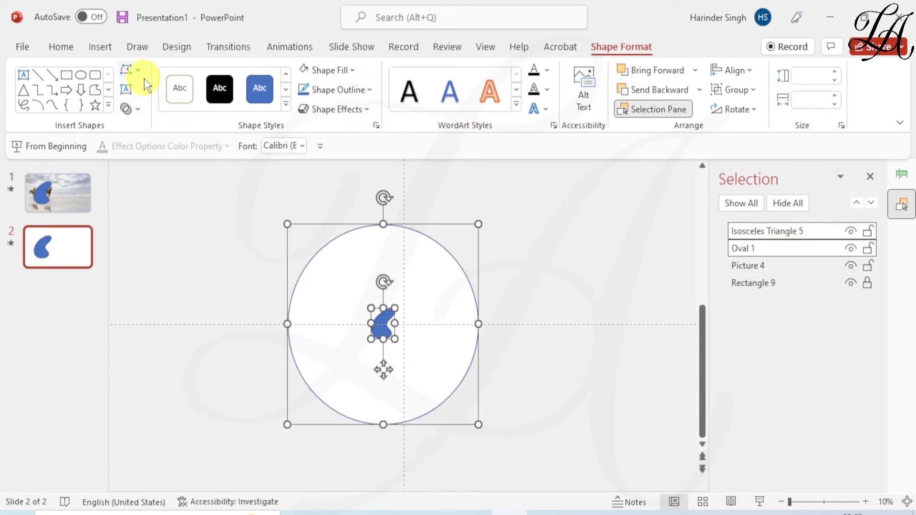
left_click(131, 110)
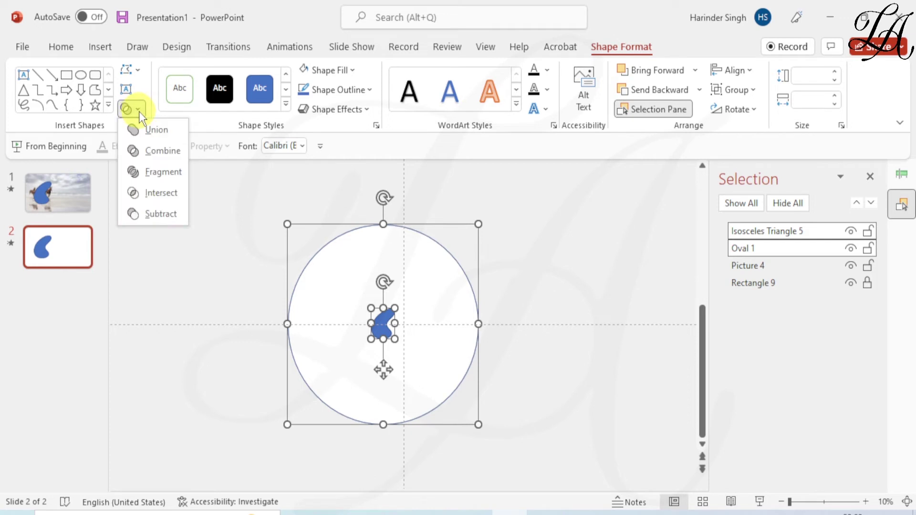
left_click(157, 210)
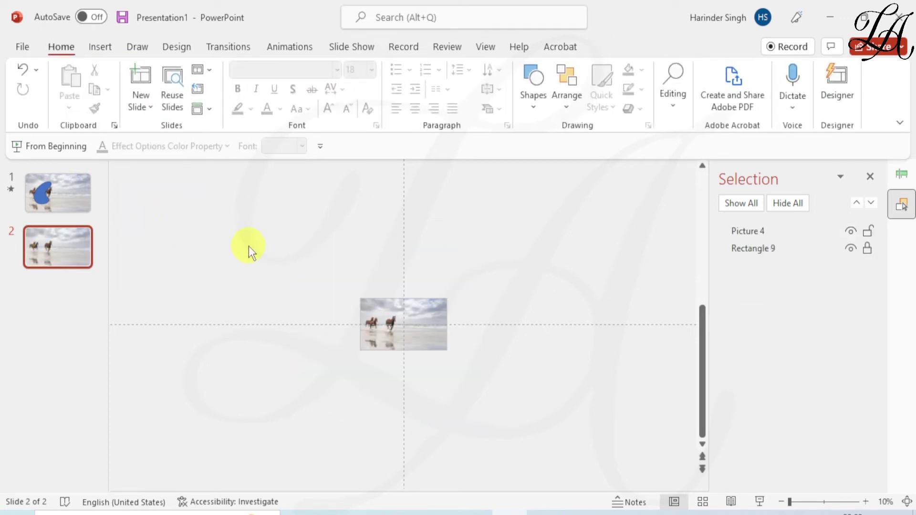
Check the horse picture on slide 2 and undo the shape subtraction
scroll(397, 343, "up", 3)
left_click(338, 335)
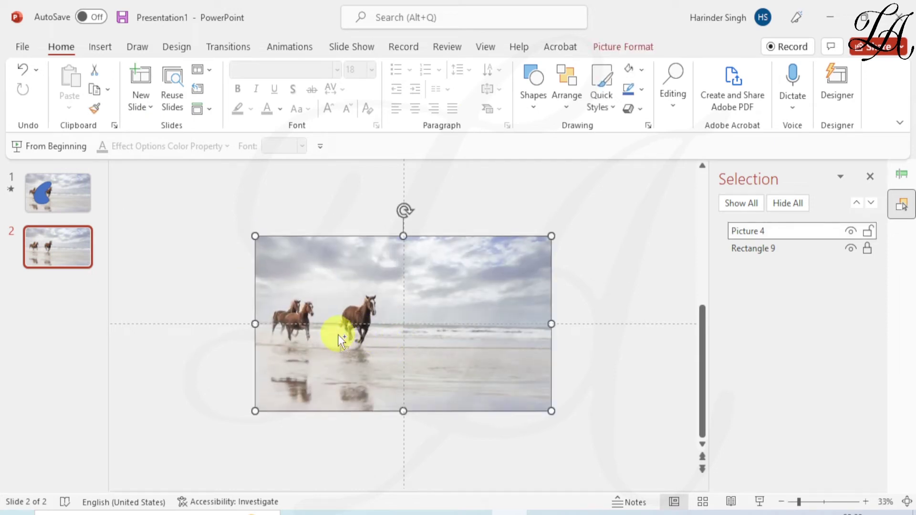
left_click(376, 187)
scroll(368, 224, "down", 3)
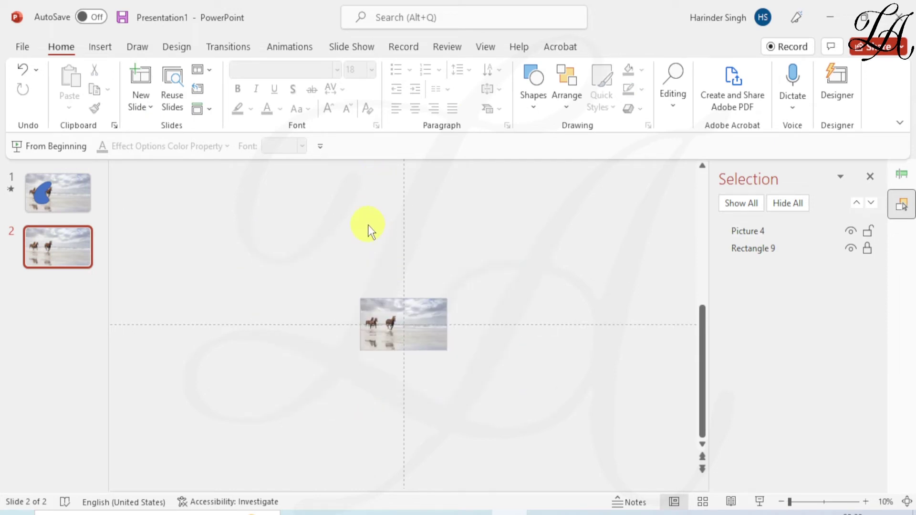
key("ctrl+z")
Subtract the blue curved shape from the white circle, with Oval 1 selected before Isosceles Triangle 5
left_click(511, 245)
left_click(461, 276)
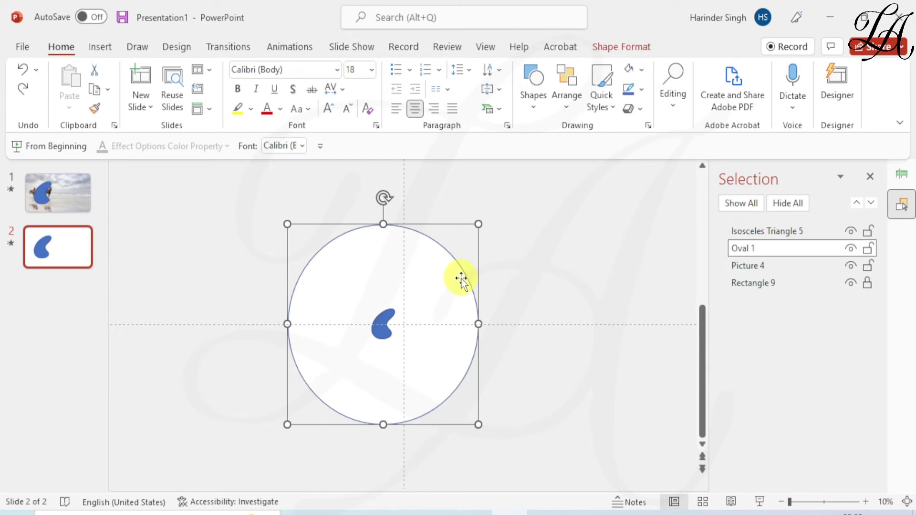
left_click(772, 231)
left_click(768, 245)
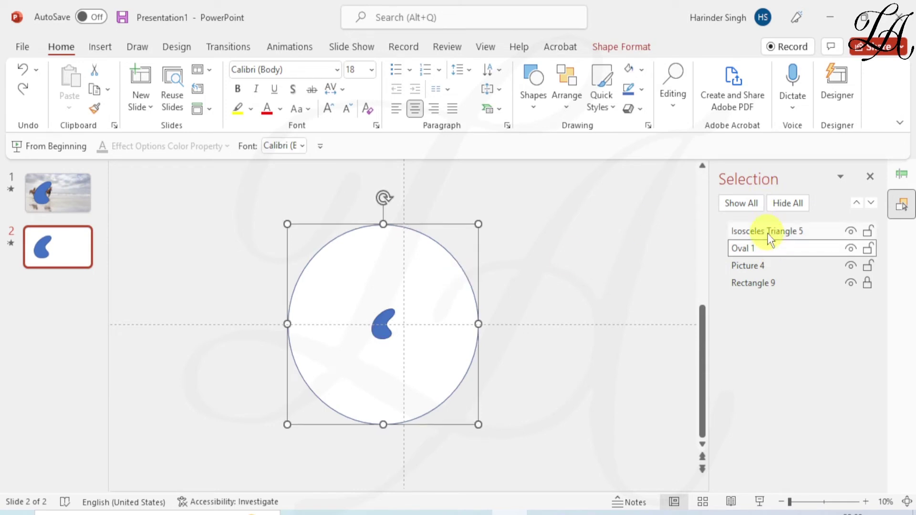
left_click(767, 231, "ctrl")
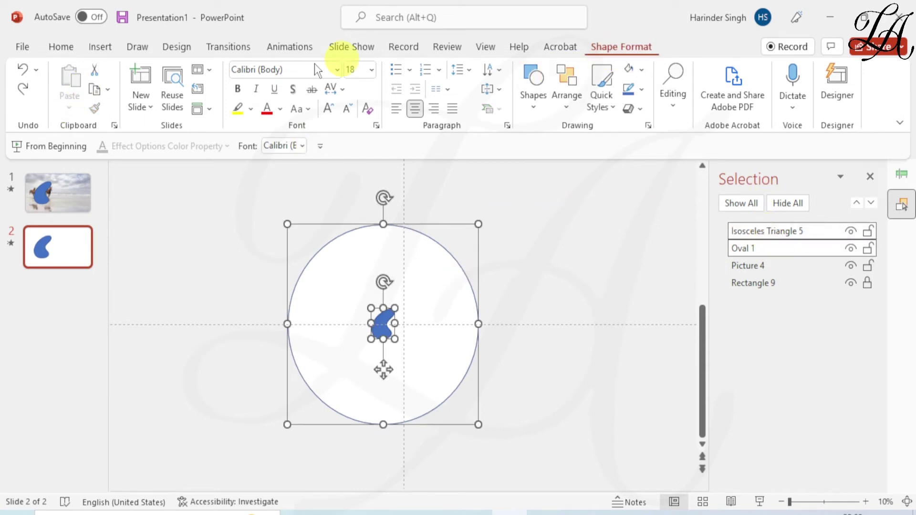
left_click(126, 109)
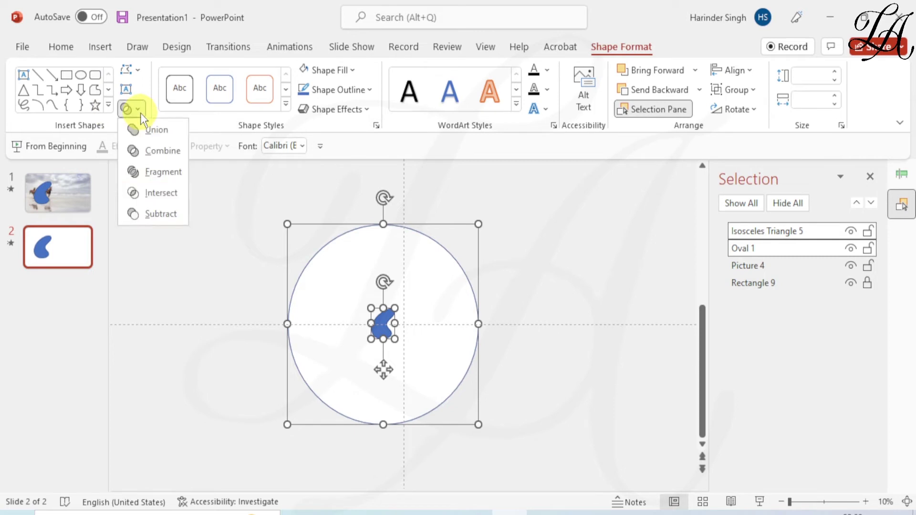
left_click(142, 216)
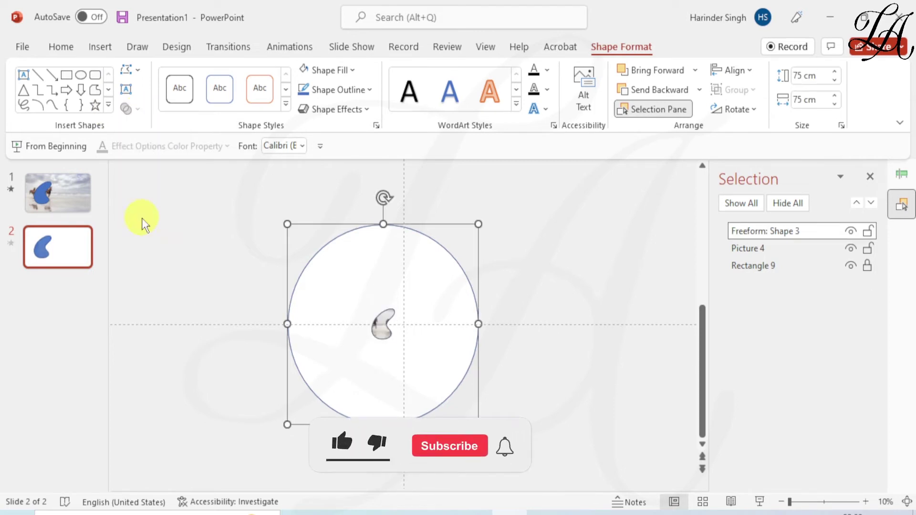
Remove the outline from the white circle with the curved cut-out and deselect it
left_click(372, 93)
left_click(334, 253)
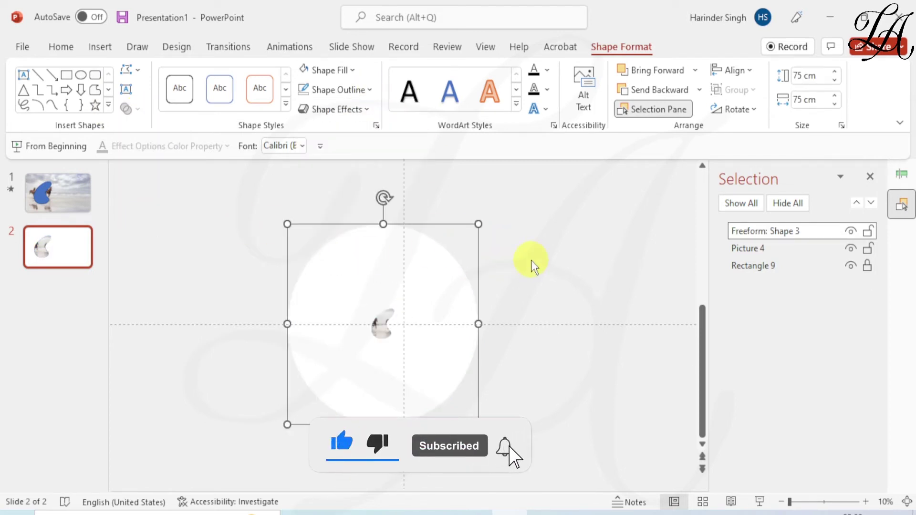
left_click(531, 260)
Copy the animations of slide 1's blue curved shape onto slide 2's cut-out circle with Animation Painter
left_click(91, 193)
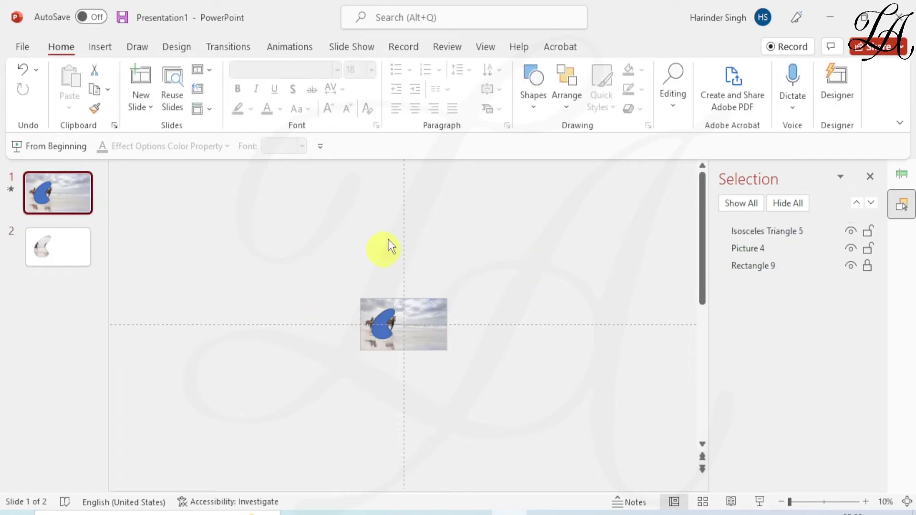
left_click(305, 47)
left_click(380, 328)
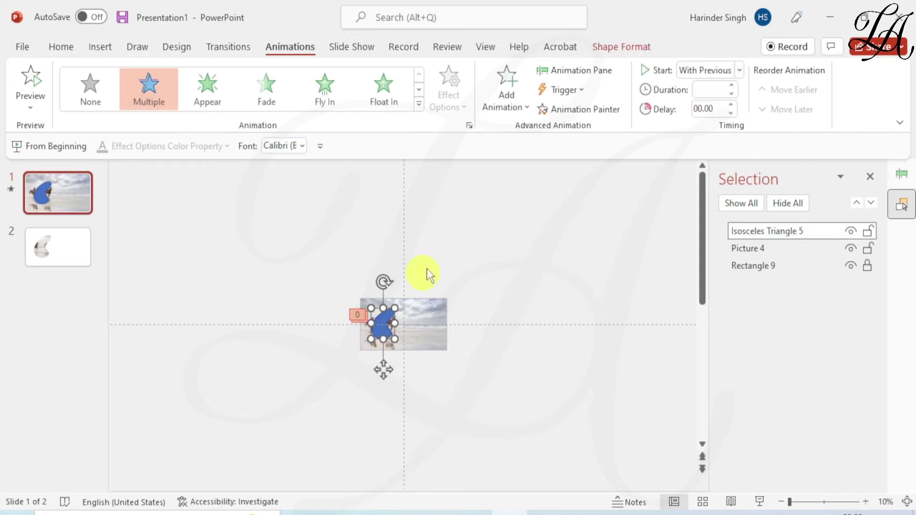
left_click(554, 109)
left_click(57, 247)
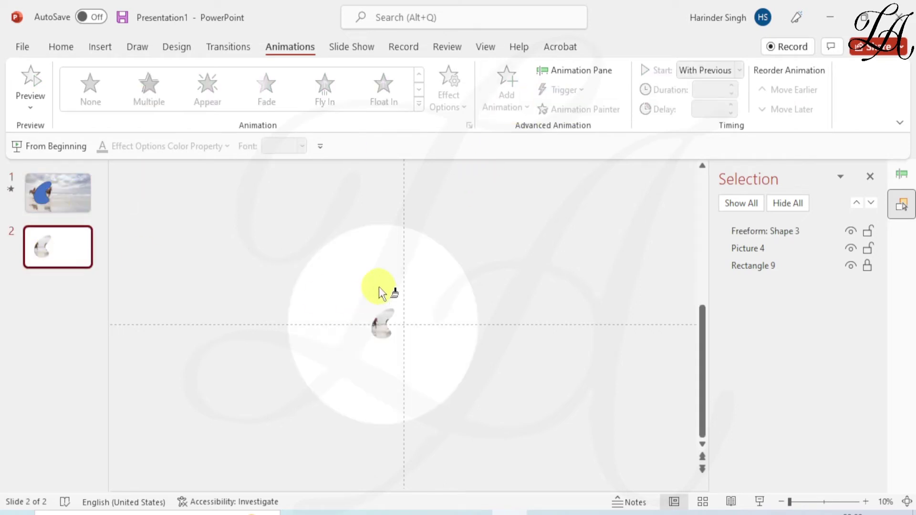
left_click(382, 318)
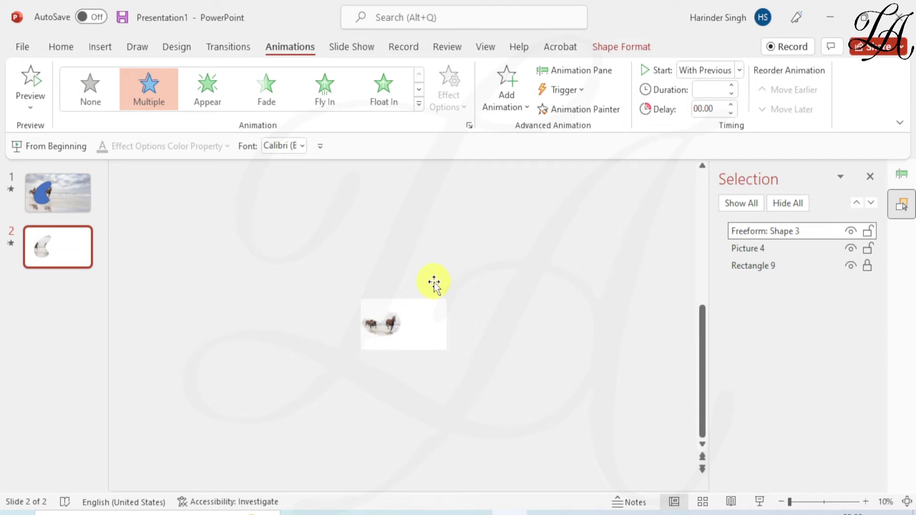
left_click(437, 288)
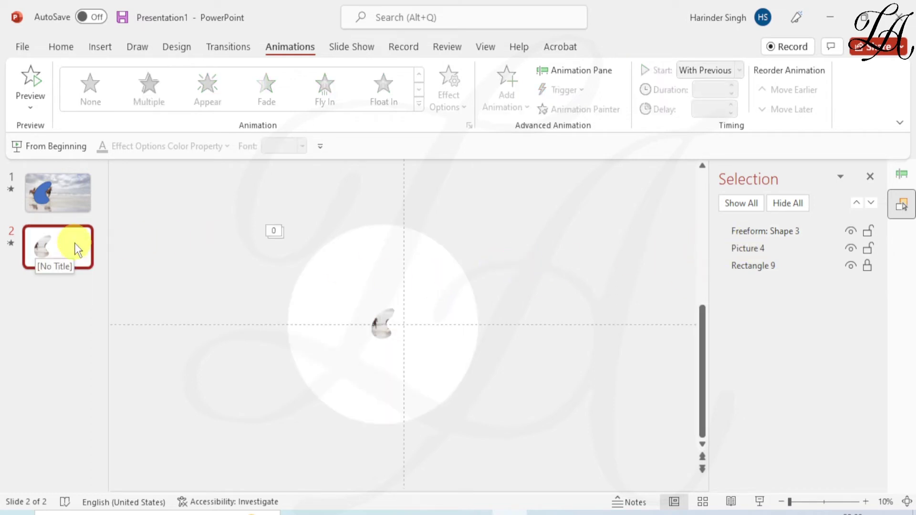
Hide Freeform: Shape 3 on slide 2 so that the full horse picture can be edited
left_click(850, 234)
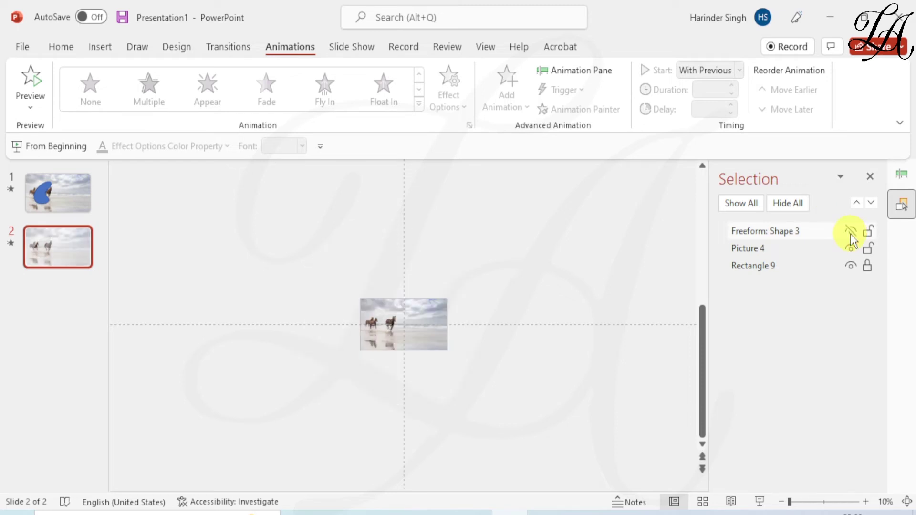
scroll(444, 330, "up", 5)
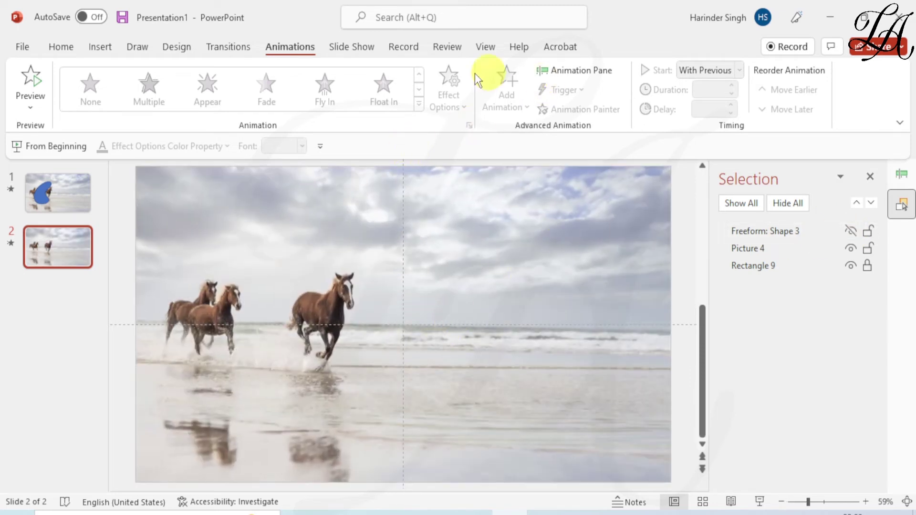